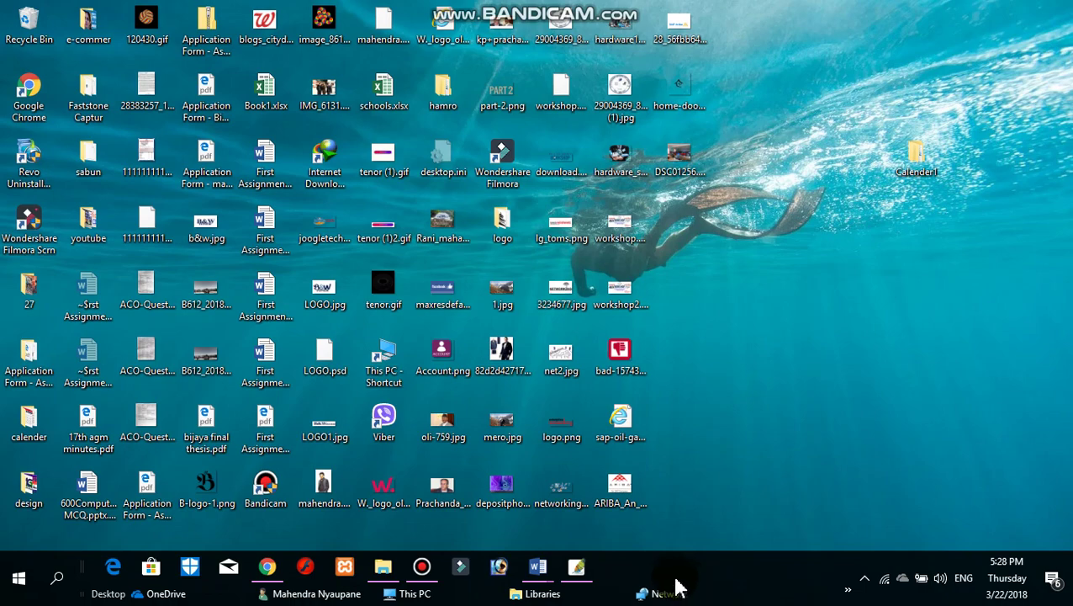
Bring the Photoshop window to the front from the Windows taskbar.
{"action": "left_click", "coordinate": [581, 576]}
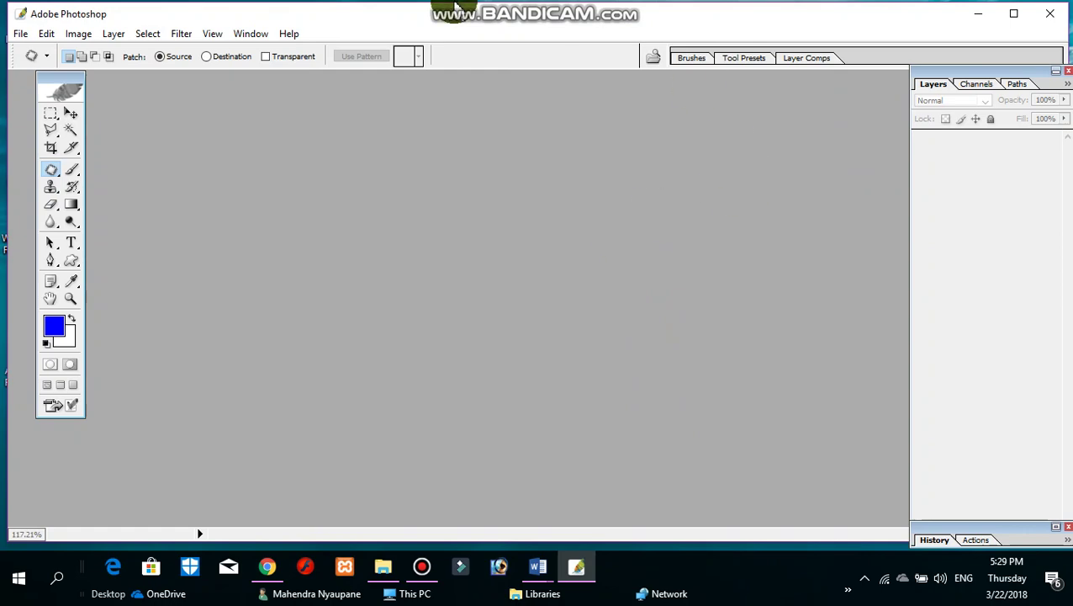
{"action": "left_click", "coordinate": [20, 34]}
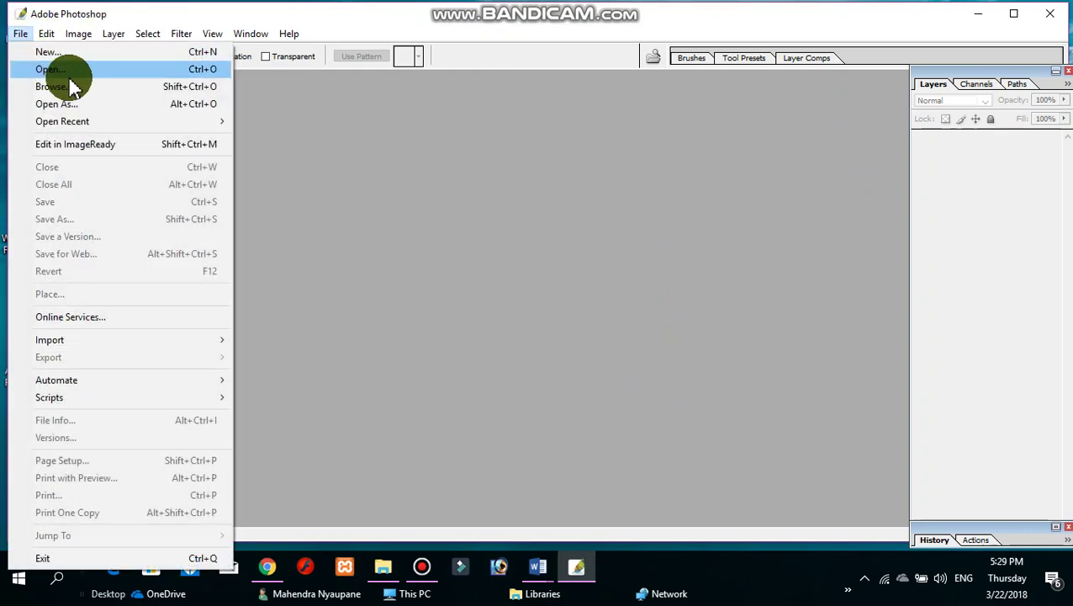
{"action": "left_click", "coordinate": [64, 71]}
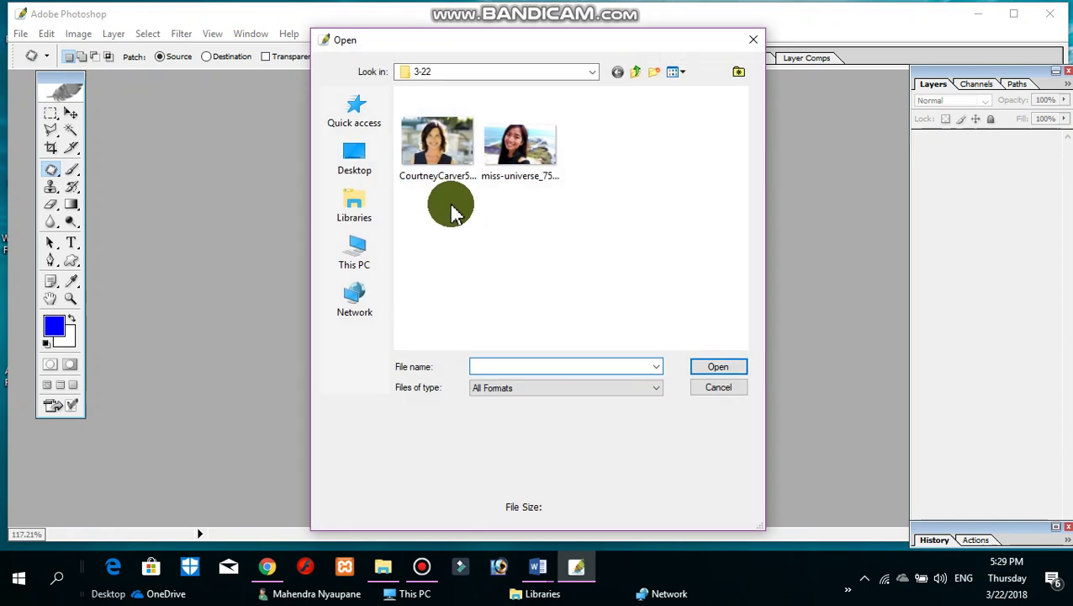
{"action": "left_click", "coordinate": [452, 167]}
{"action": "left_click", "coordinate": [721, 366]}
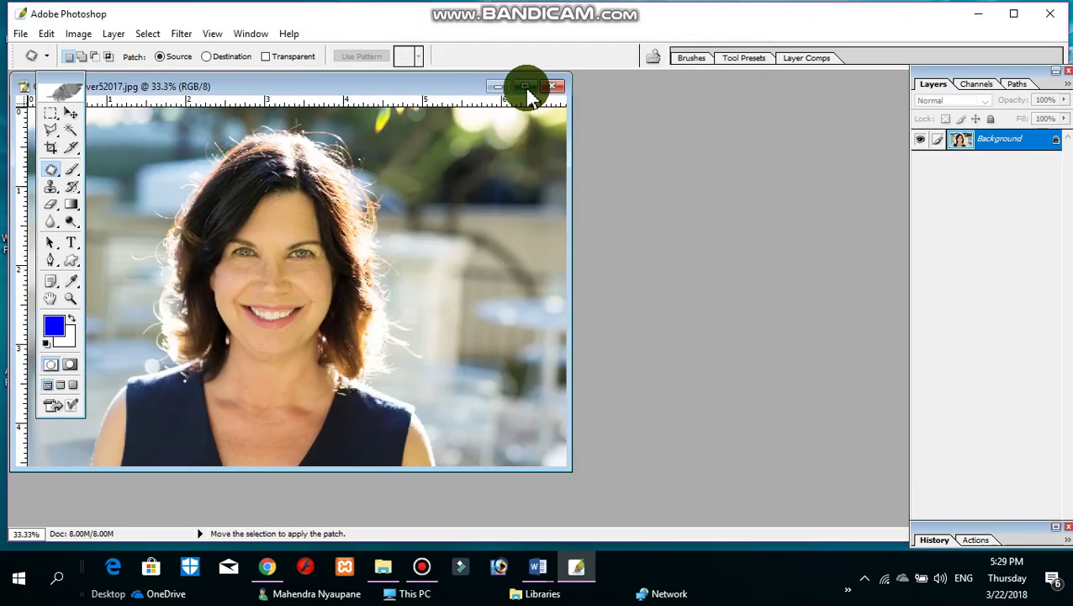
Maximize the document window and zoom in to 112% on the face.
{"action": "left_click", "coordinate": [524, 85]}
{"action": "scroll", "coordinate": [639, 257], "scroll_direction": "up", "scroll_amount": 2}
{"action": "scroll", "coordinate": [639, 256], "scroll_direction": "up", "scroll_amount": 2}
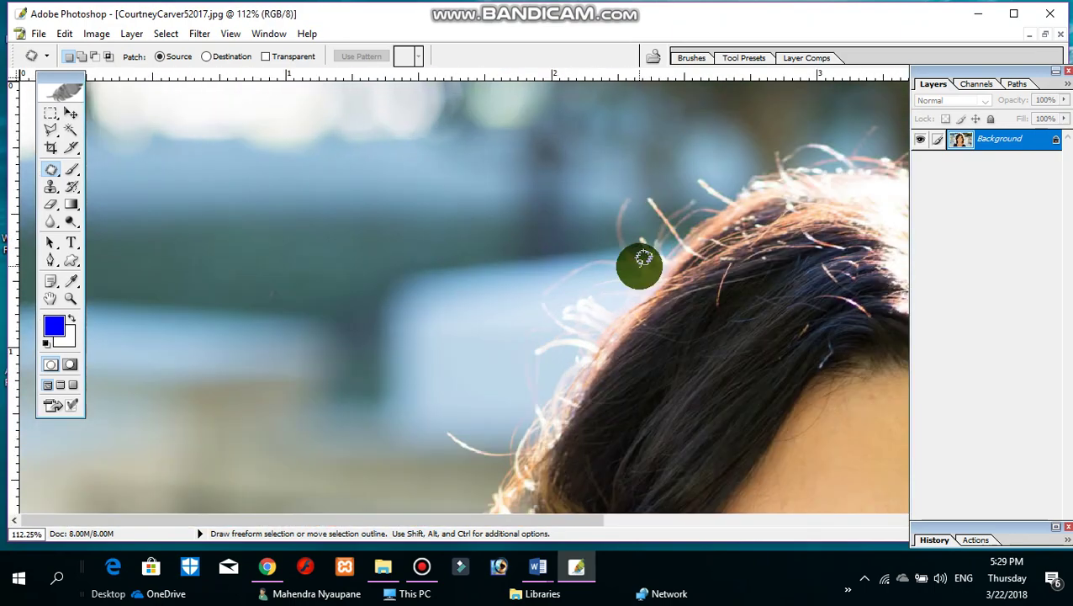
{"action": "left_click_drag", "start_coordinate": [639, 261], "coordinate": [278, 62]}
{"action": "left_click_drag", "start_coordinate": [412, 337], "coordinate": [456, 152]}
{"action": "mouse_move", "coordinate": [492, 120]}
{"action": "left_mouse_down"}
{"action": "mouse_move", "coordinate": [506, 211]}
{"action": "mouse_move", "coordinate": [494, 125]}
{"action": "left_mouse_up"}
{"action": "left_click_drag", "start_coordinate": [542, 276], "coordinate": [524, 143]}
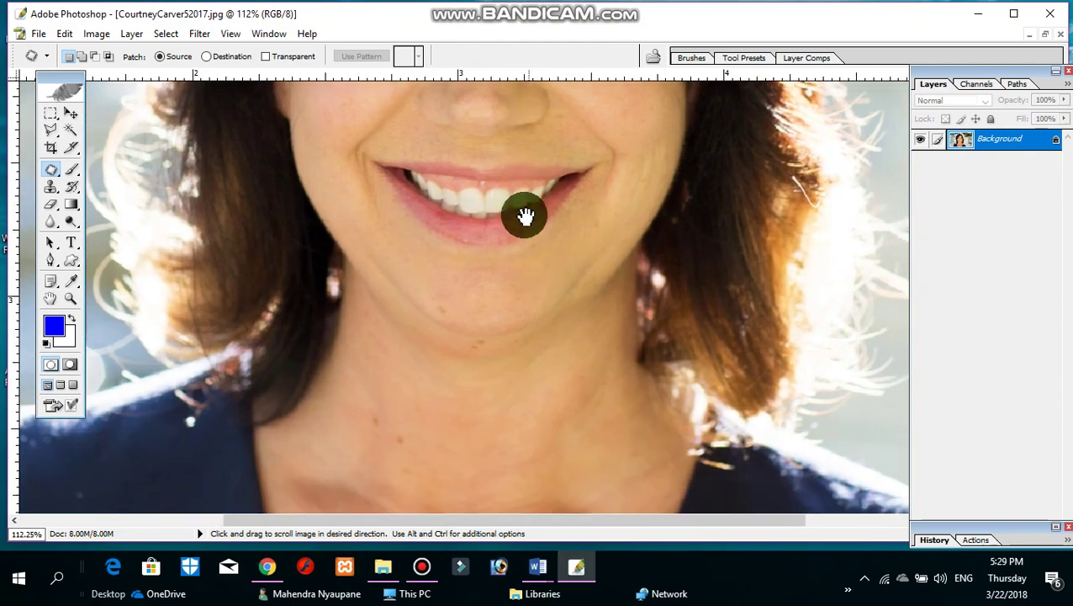
{"action": "left_click_drag", "start_coordinate": [463, 201], "coordinate": [457, 302]}
{"action": "left_click_drag", "start_coordinate": [410, 217], "coordinate": [354, 259]}
Pan the view to frame the whole face with the eyes near the top.
{"action": "left_click_drag", "start_coordinate": [513, 192], "coordinate": [446, 153]}
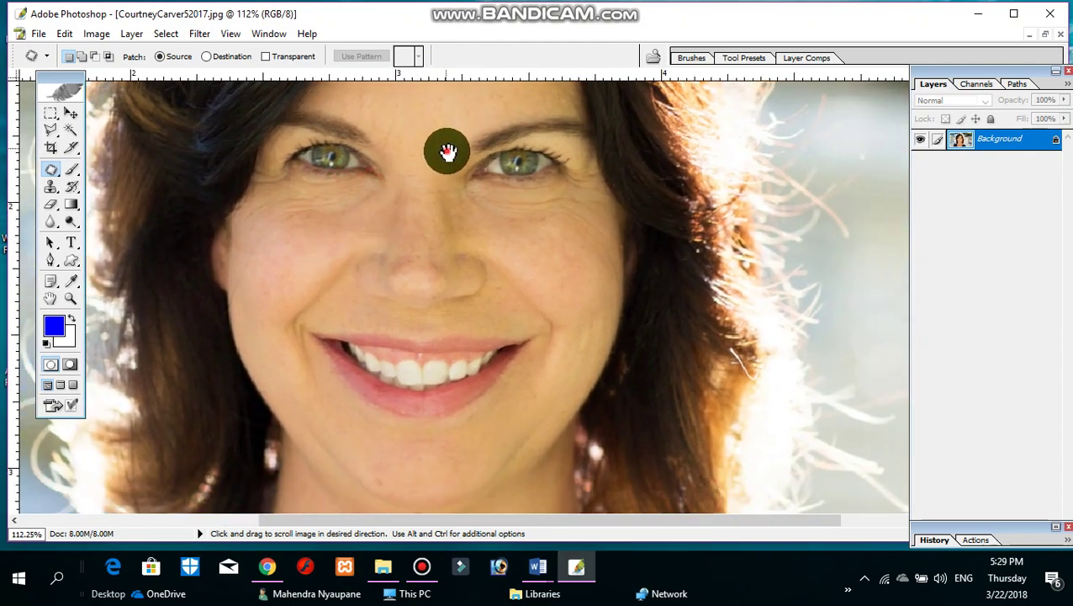
{"action": "left_click_drag", "start_coordinate": [452, 82], "coordinate": [453, 232]}
{"action": "mouse_move", "coordinate": [491, 184]}
{"action": "left_mouse_down"}
{"action": "mouse_move", "coordinate": [532, 184]}
{"action": "mouse_move", "coordinate": [542, 349]}
{"action": "mouse_move", "coordinate": [390, 163]}
{"action": "left_mouse_up"}
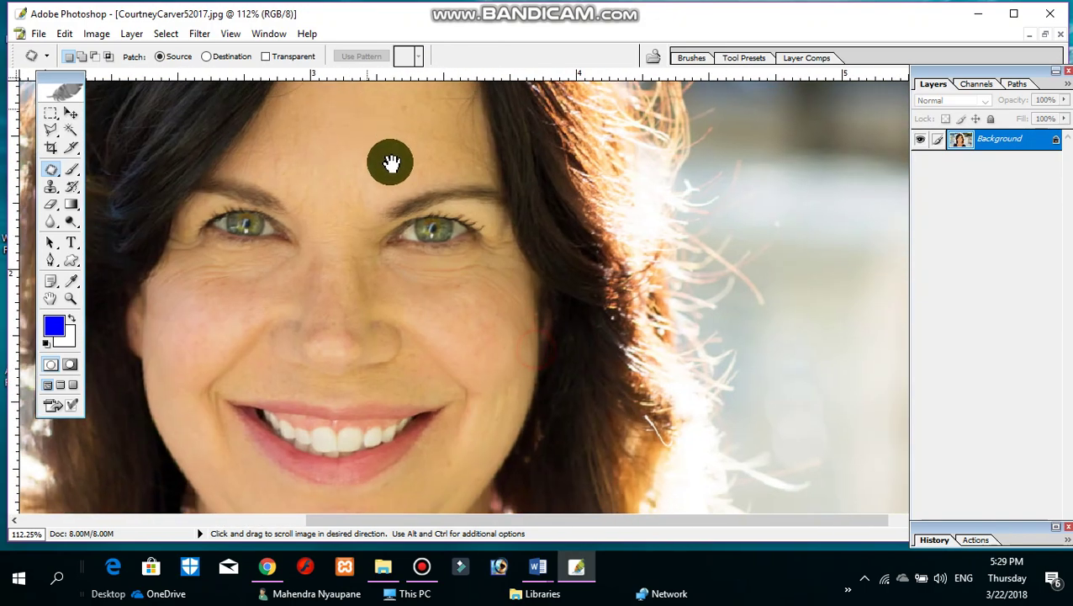
{"action": "mouse_move", "coordinate": [409, 211]}
{"action": "left_mouse_down"}
{"action": "mouse_move", "coordinate": [409, 149]}
{"action": "mouse_move", "coordinate": [685, 308]}
{"action": "left_mouse_up"}
{"action": "mouse_move", "coordinate": [574, 175]}
{"action": "left_mouse_down"}
{"action": "mouse_move", "coordinate": [592, 202]}
{"action": "mouse_move", "coordinate": [525, 132]}
{"action": "left_mouse_up"}
{"action": "mouse_move", "coordinate": [494, 194]}
{"action": "left_mouse_down"}
{"action": "mouse_move", "coordinate": [463, 163]}
{"action": "mouse_move", "coordinate": [482, 209]}
{"action": "left_mouse_up"}
{"action": "mouse_move", "coordinate": [530, 168]}
{"action": "left_mouse_down"}
{"action": "mouse_move", "coordinate": [536, 235]}
{"action": "mouse_move", "coordinate": [469, 256]}
{"action": "mouse_move", "coordinate": [470, 194]}
{"action": "mouse_move", "coordinate": [491, 134]}
{"action": "left_mouse_up"}
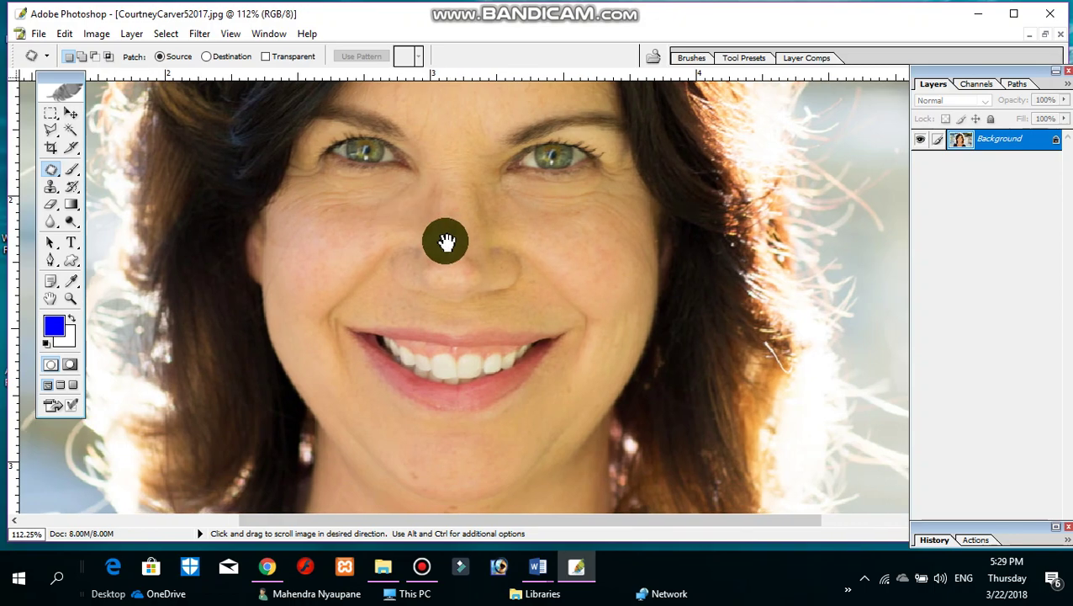
{"action": "mouse_move", "coordinate": [463, 220]}
{"action": "left_mouse_down"}
{"action": "mouse_move", "coordinate": [466, 259]}
{"action": "mouse_move", "coordinate": [465, 219]}
{"action": "left_mouse_up"}
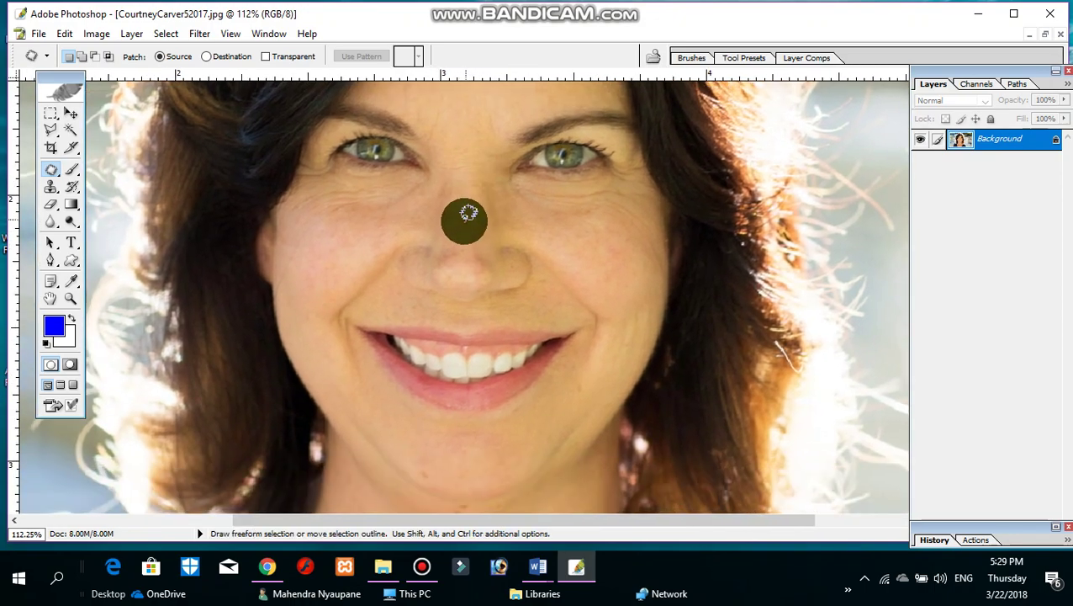
{"action": "left_click", "coordinate": [73, 172]}
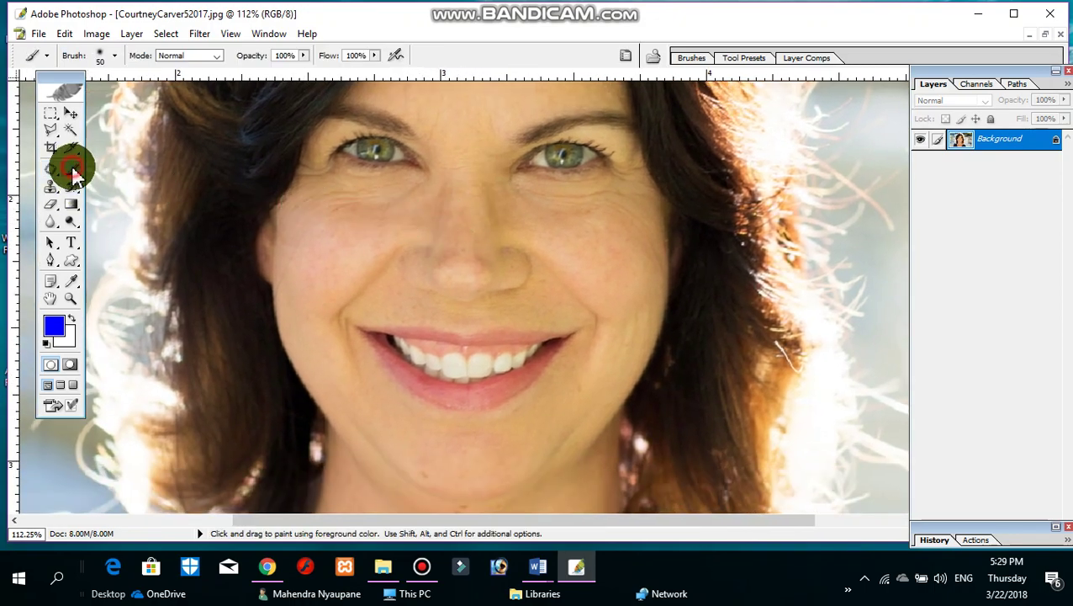
Set the Brush opacity to 62% and paint a trial blue stroke on the forehead.
{"action": "left_click", "coordinate": [294, 55]}
{"action": "left_click", "coordinate": [303, 55]}
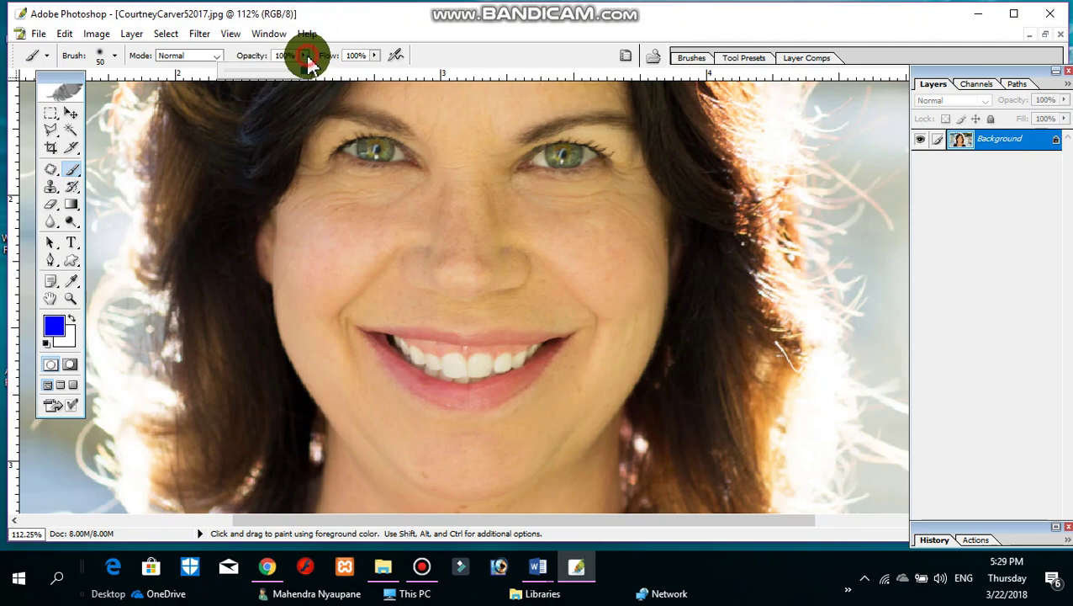
{"action": "left_click_drag", "start_coordinate": [307, 71], "coordinate": [273, 70]}
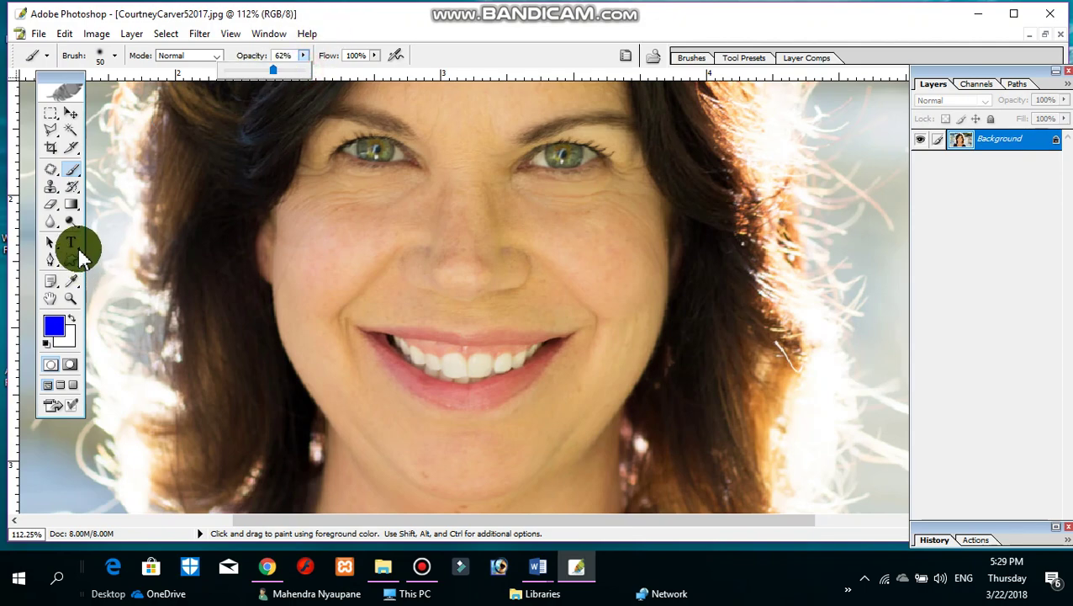
{"action": "left_click", "coordinate": [73, 173]}
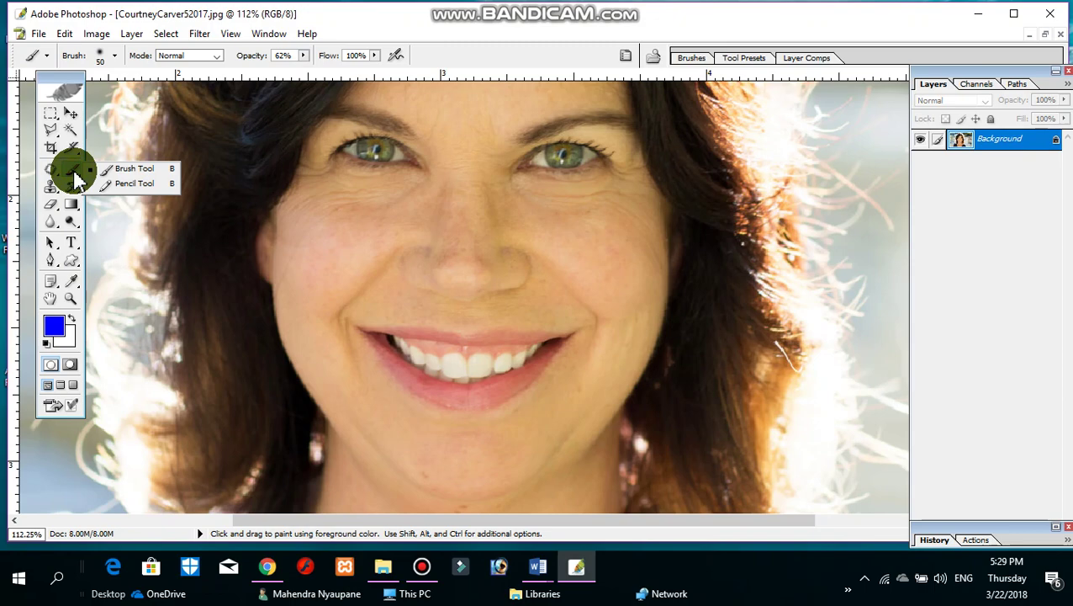
{"action": "left_click", "coordinate": [132, 168]}
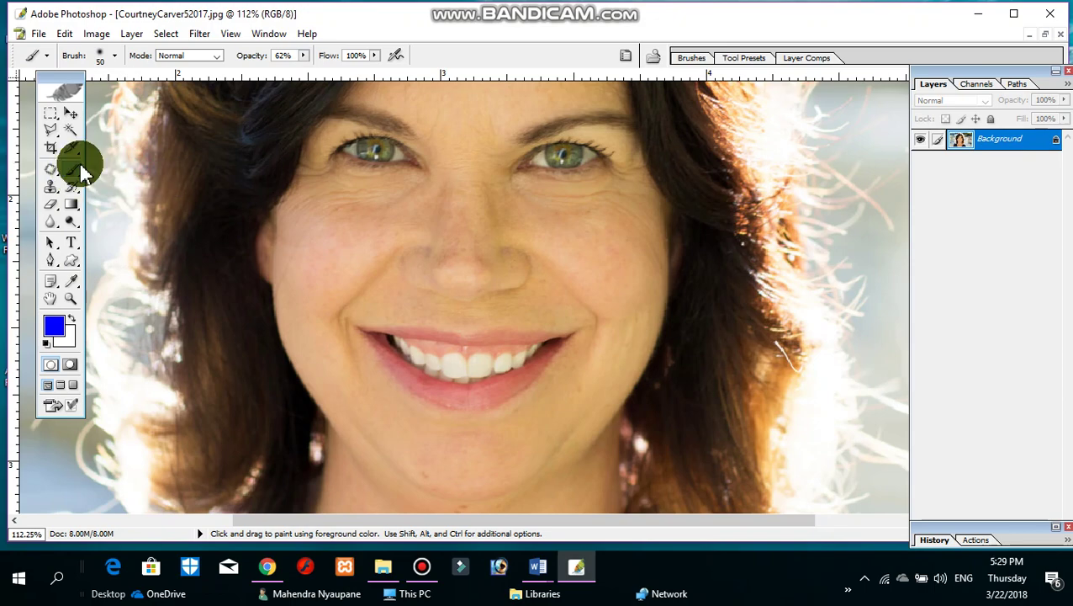
{"action": "left_click_drag", "start_coordinate": [81, 172], "coordinate": [132, 175]}
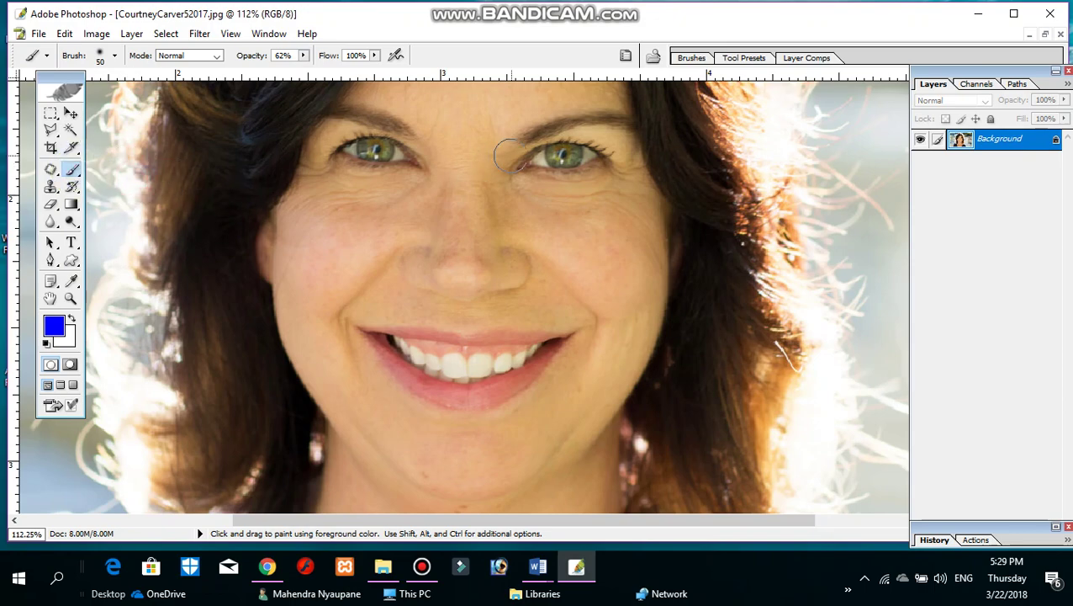
{"action": "left_click_drag", "start_coordinate": [506, 112], "coordinate": [469, 297]}
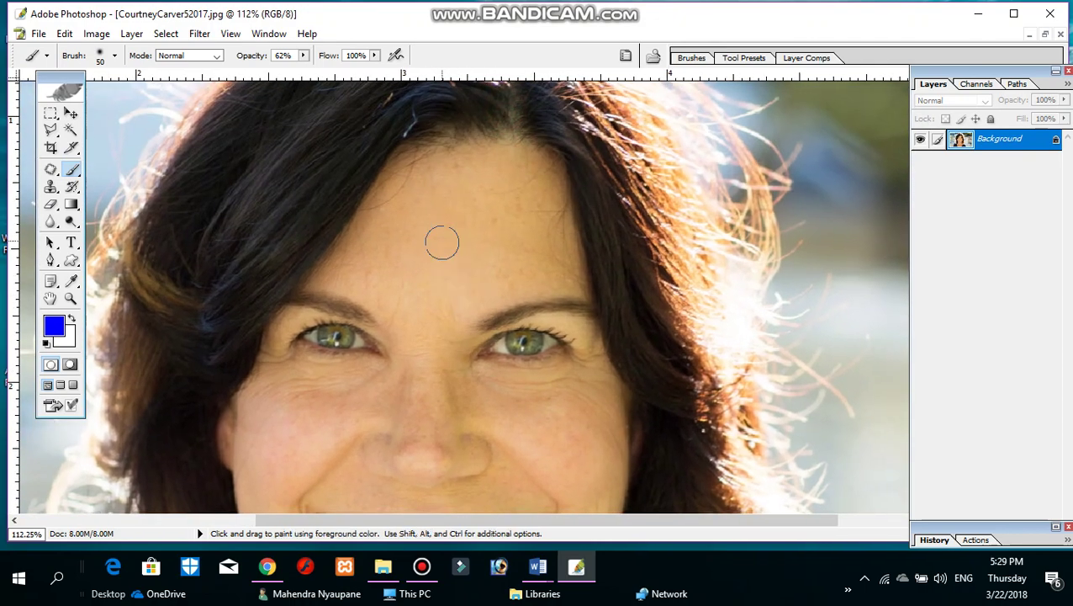
{"action": "mouse_move", "coordinate": [438, 227]}
{"action": "left_mouse_down"}
{"action": "mouse_move", "coordinate": [428, 311]}
{"action": "mouse_move", "coordinate": [410, 311]}
{"action": "left_mouse_up"}
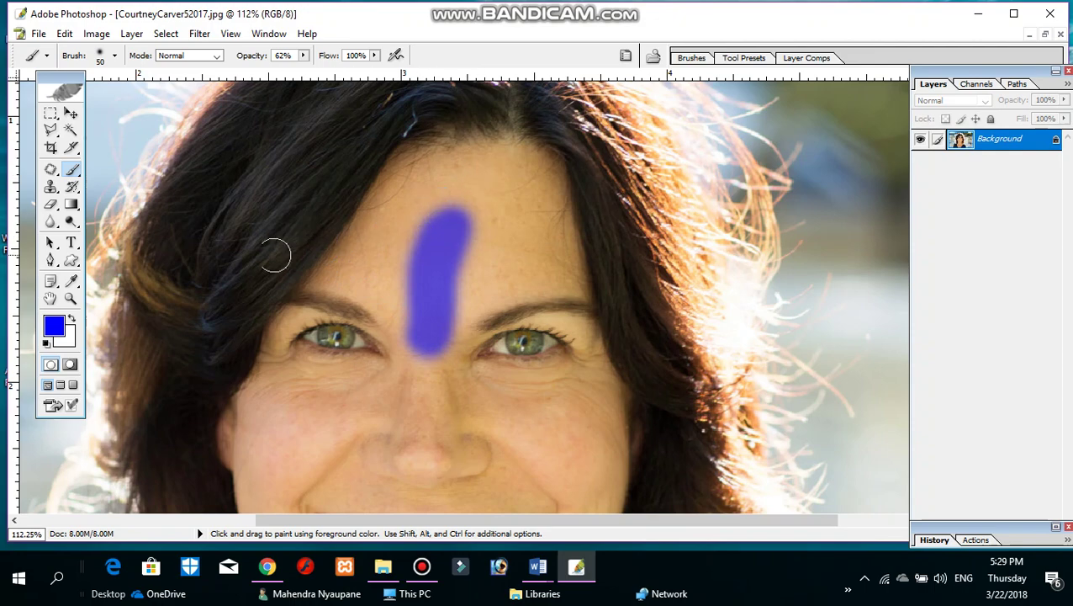
Erase the blue stroke with an enlarged History Brush, then return to the Brush with default colours.
{"action": "left_click", "coordinate": [72, 168]}
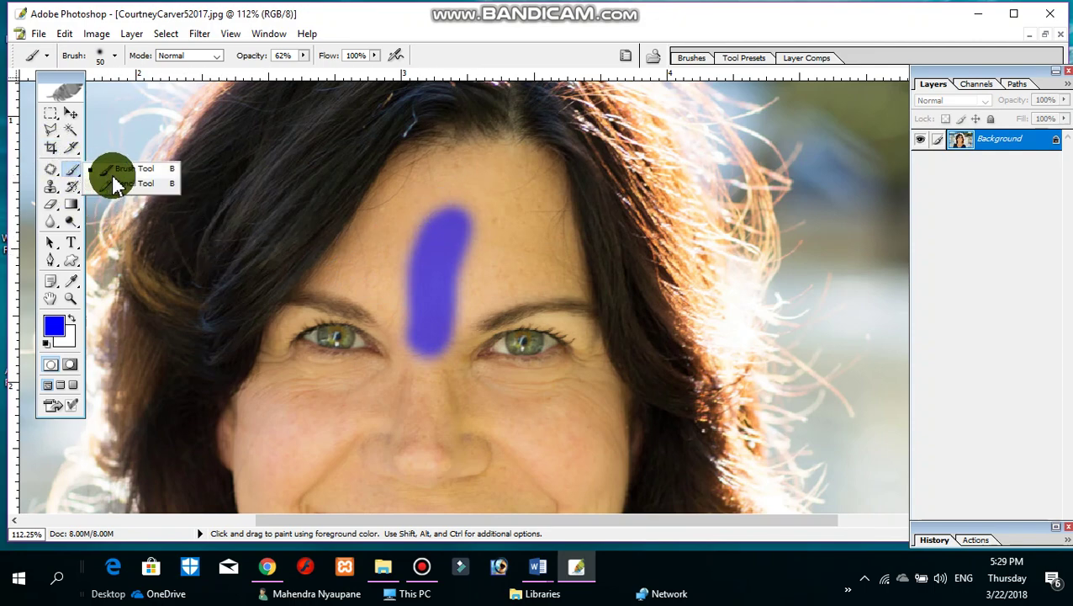
{"action": "left_click", "coordinate": [72, 187]}
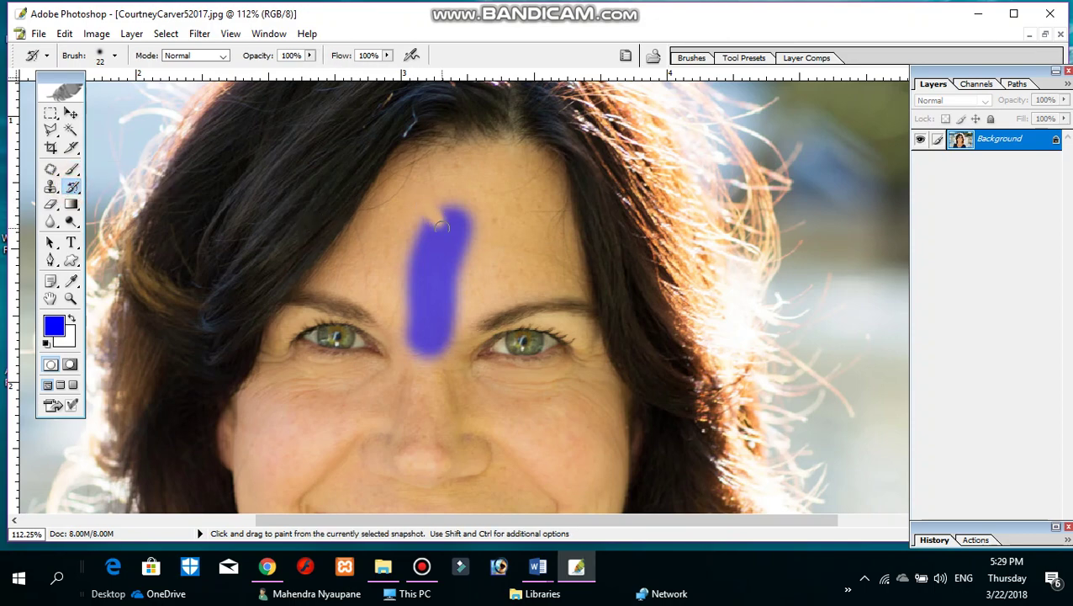
{"action": "left_click_drag", "start_coordinate": [440, 228], "coordinate": [429, 290]}
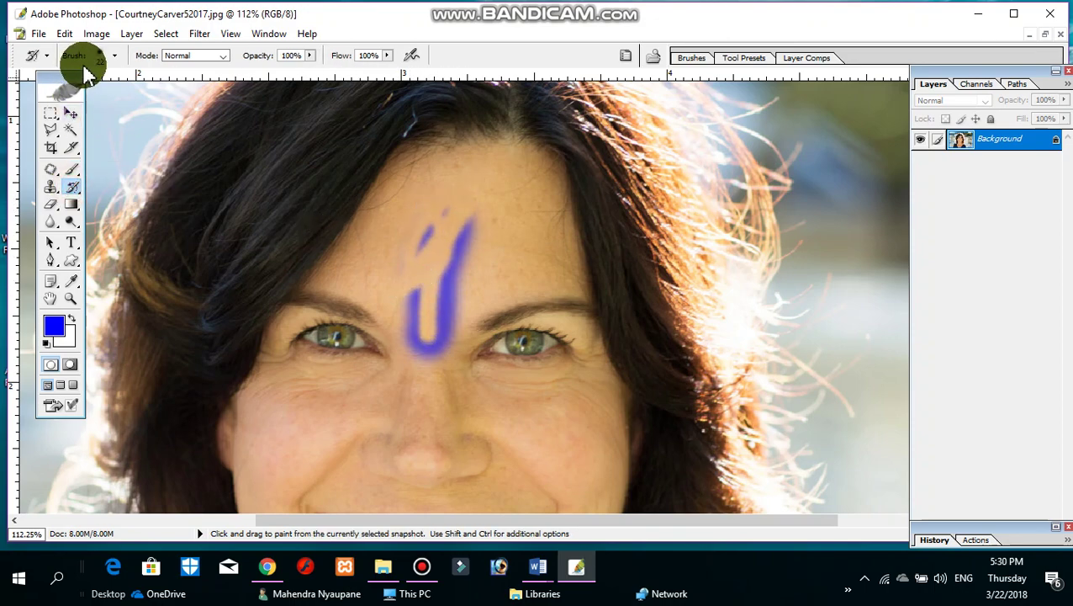
{"action": "left_click", "coordinate": [115, 55]}
{"action": "mouse_move", "coordinate": [46, 99]}
{"action": "left_mouse_down"}
{"action": "mouse_move", "coordinate": [85, 107]}
{"action": "mouse_move", "coordinate": [101, 99]}
{"action": "left_mouse_up"}
{"action": "left_click_drag", "start_coordinate": [427, 210], "coordinate": [426, 334]}
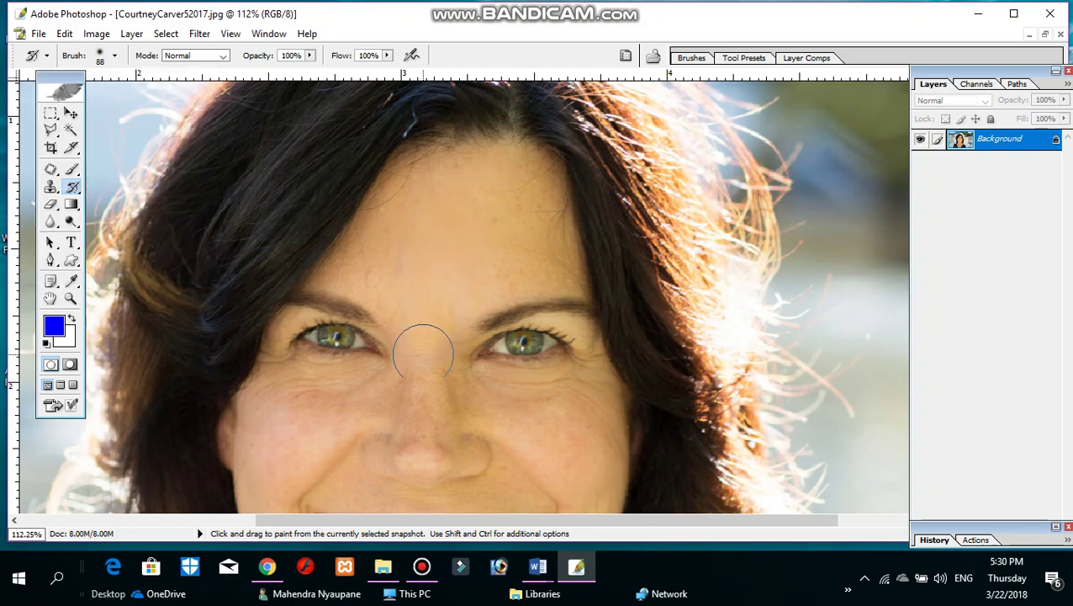
{"action": "left_click", "coordinate": [71, 173]}
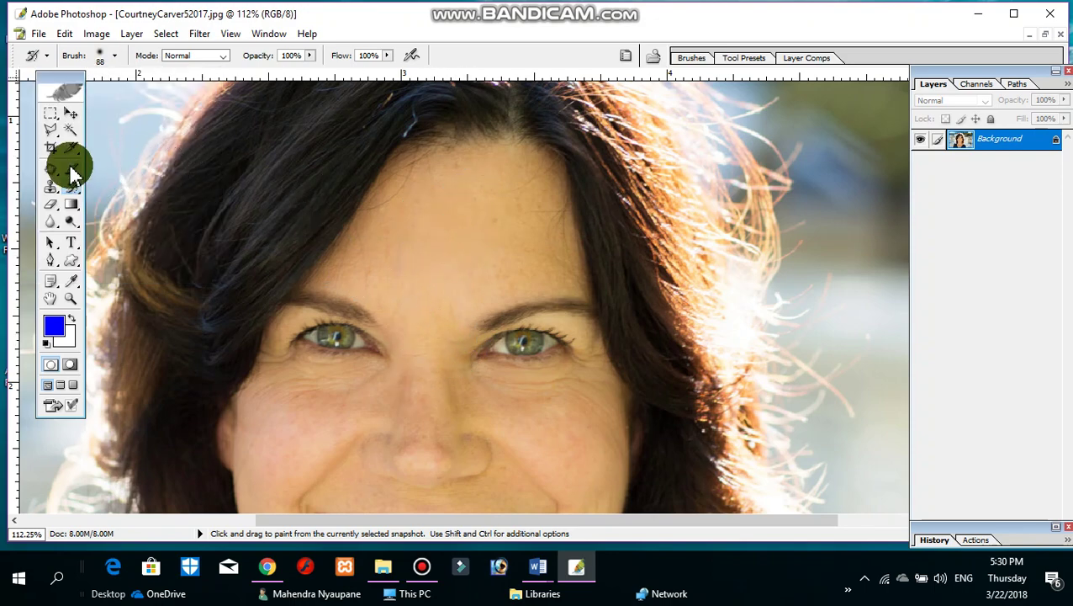
{"action": "left_click_drag", "start_coordinate": [71, 173], "coordinate": [115, 169]}
{"action": "key", "text": "d"}
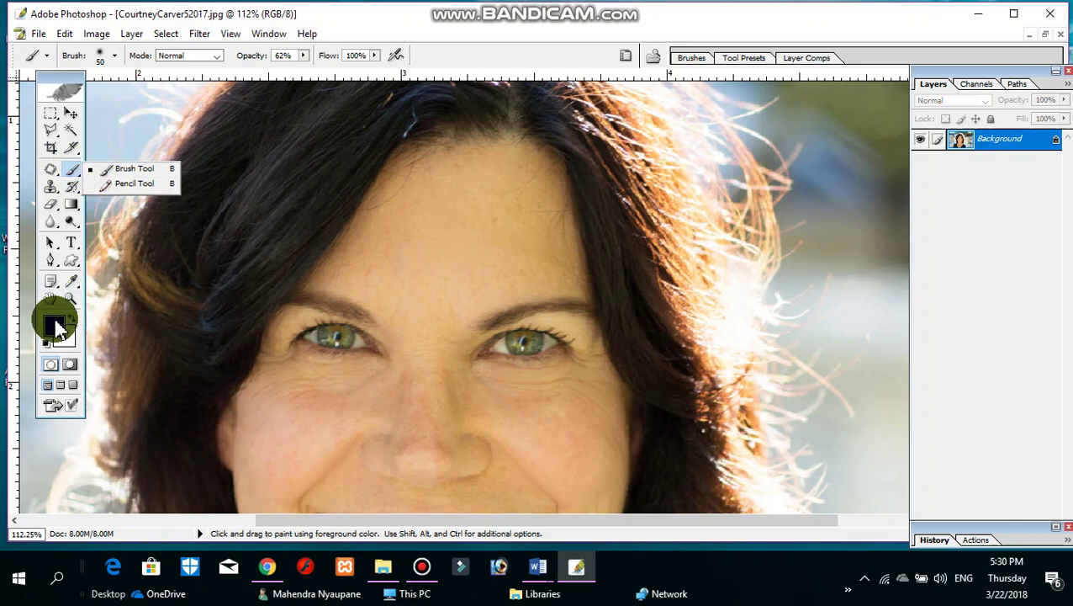
Open the foreground Color Picker and move it off the face.
{"action": "left_click_drag", "start_coordinate": [57, 326], "coordinate": [126, 171]}
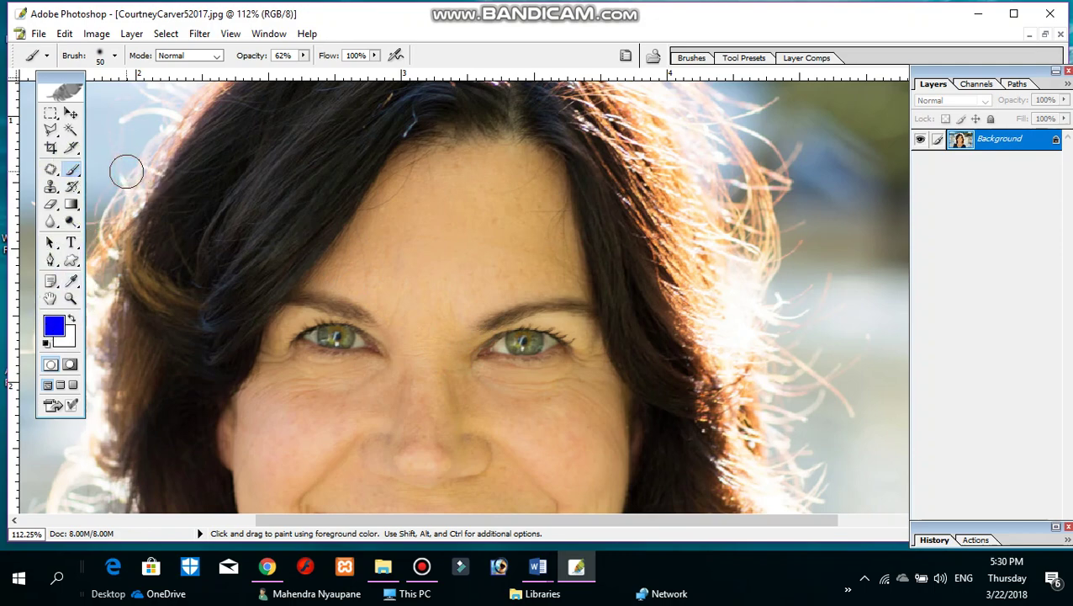
{"action": "left_click_drag", "start_coordinate": [48, 262], "coordinate": [56, 324]}
{"action": "key", "text": "d"}
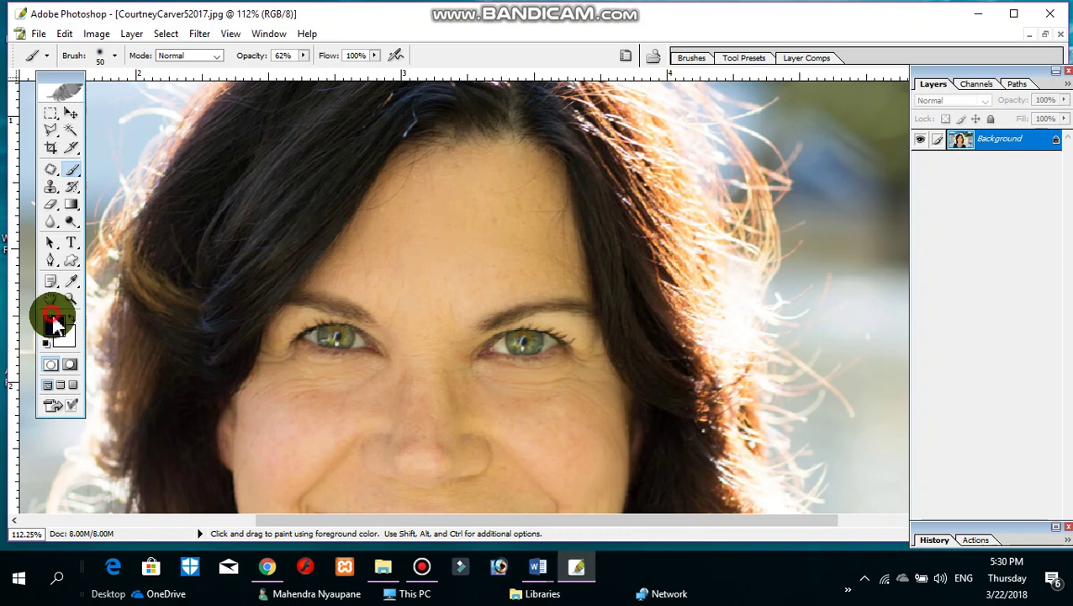
{"action": "left_click", "coordinate": [54, 324]}
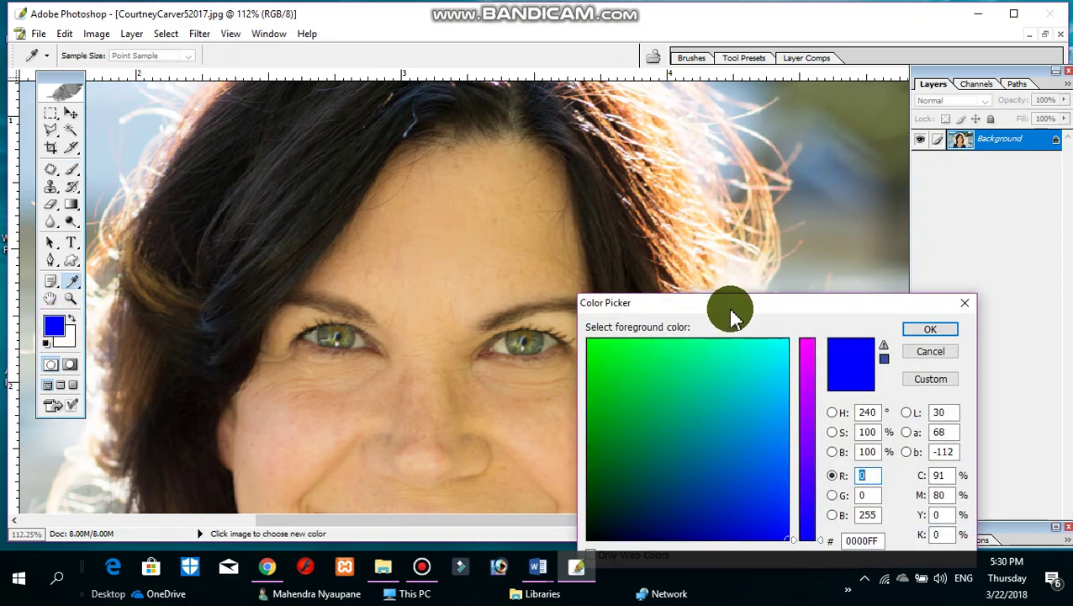
{"action": "left_click_drag", "start_coordinate": [730, 316], "coordinate": [744, 182]}
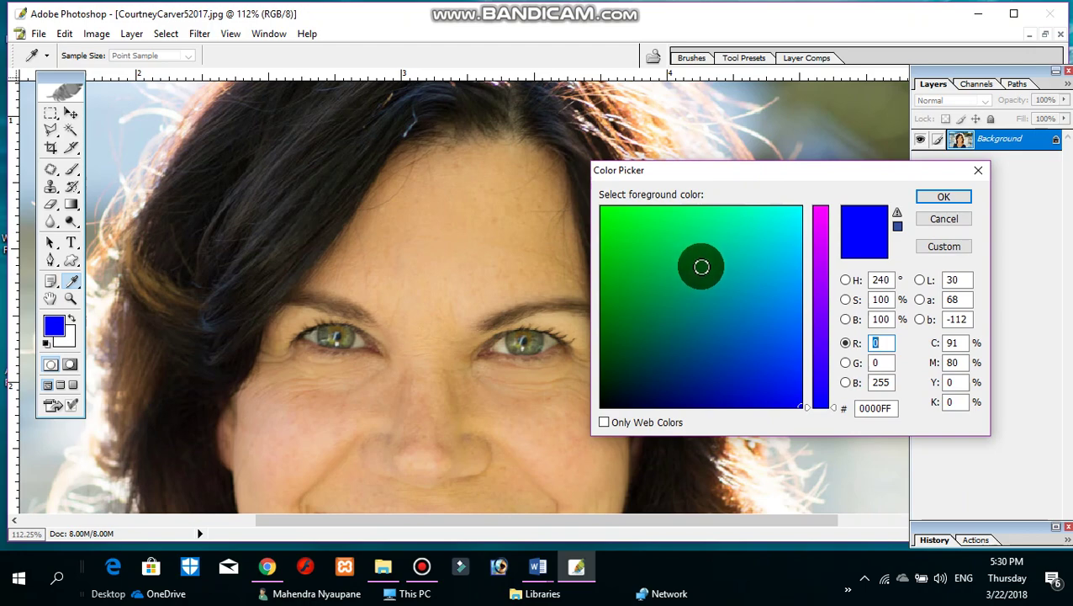
{"action": "left_click_drag", "start_coordinate": [712, 172], "coordinate": [687, 121]}
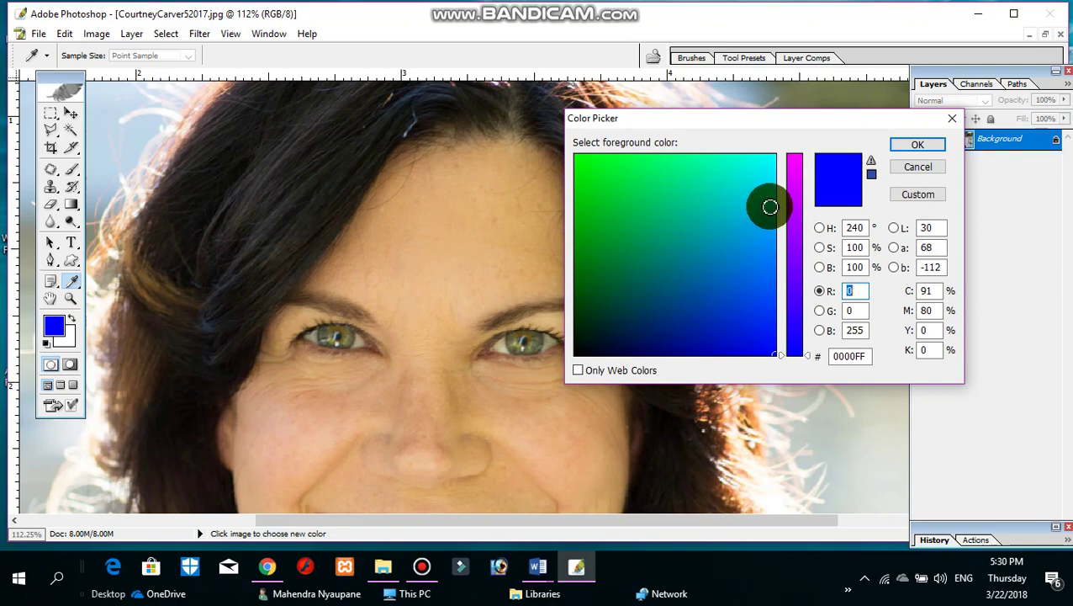
Try several teal and blue-teal shades in the Color Picker.
{"action": "left_click", "coordinate": [604, 312]}
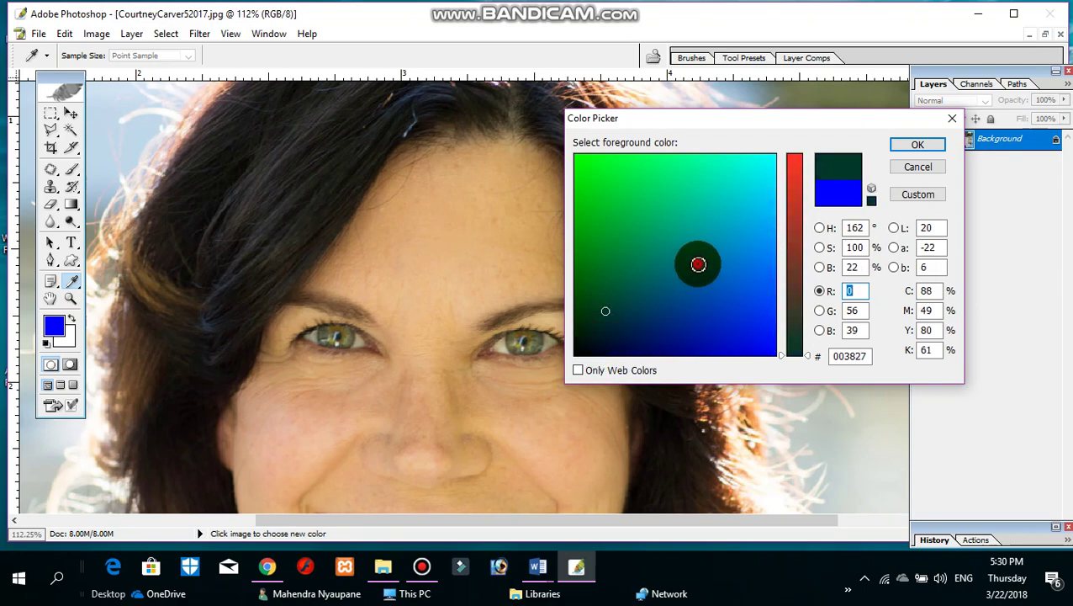
{"action": "left_click_drag", "start_coordinate": [698, 264], "coordinate": [665, 251]}
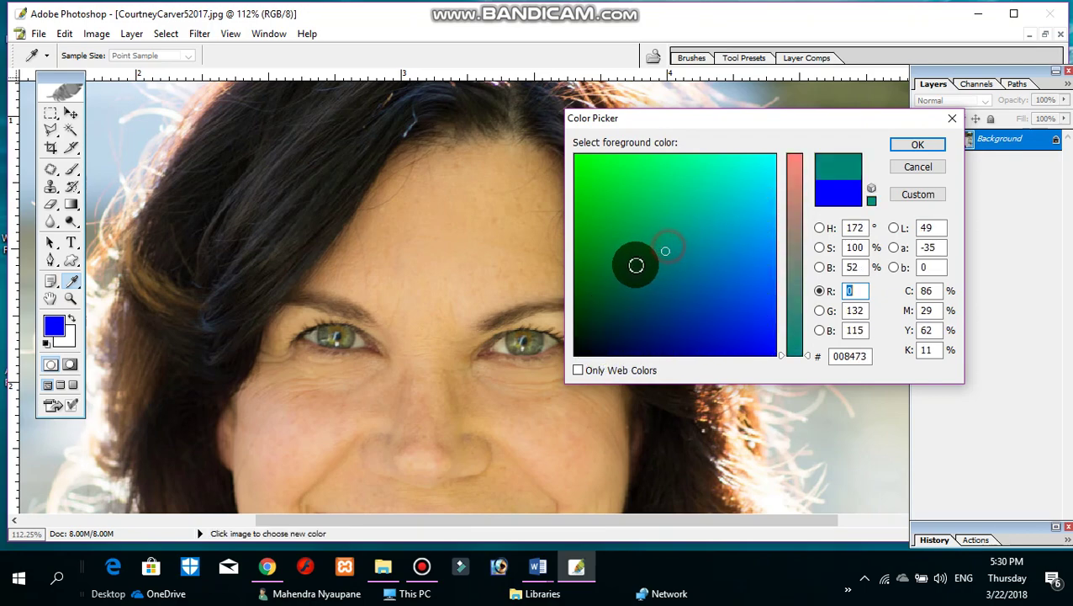
{"action": "left_click", "coordinate": [635, 279]}
{"action": "left_click", "coordinate": [623, 300]}
{"action": "left_click_drag", "start_coordinate": [608, 300], "coordinate": [577, 334]}
{"action": "left_click", "coordinate": [688, 263]}
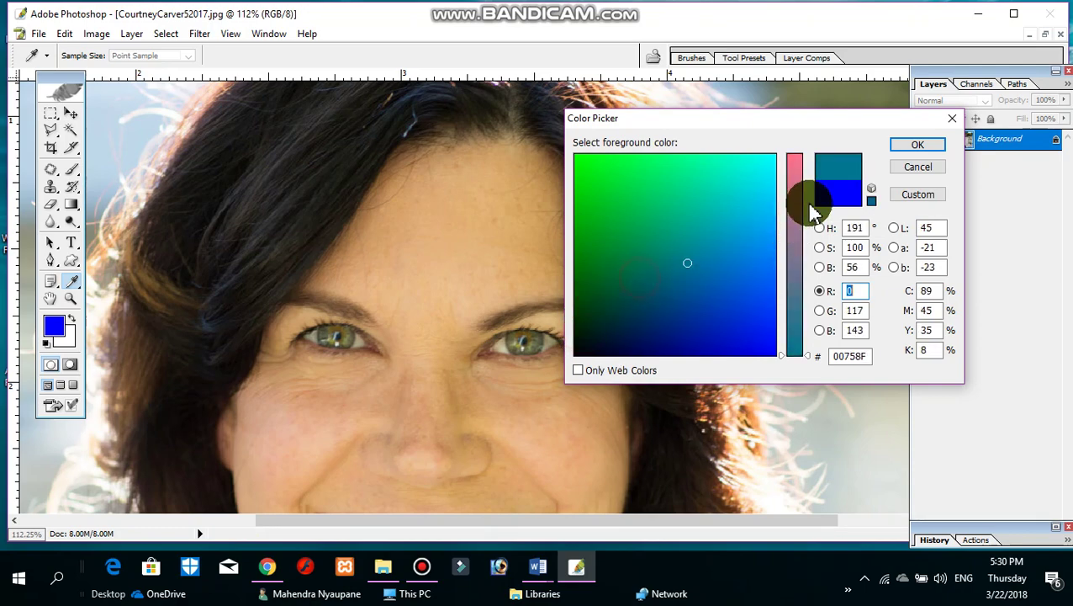
Switch to the red hue range and confirm brown B2653E as the brush colour.
{"action": "left_click", "coordinate": [794, 216]}
{"action": "left_click", "coordinate": [639, 276]}
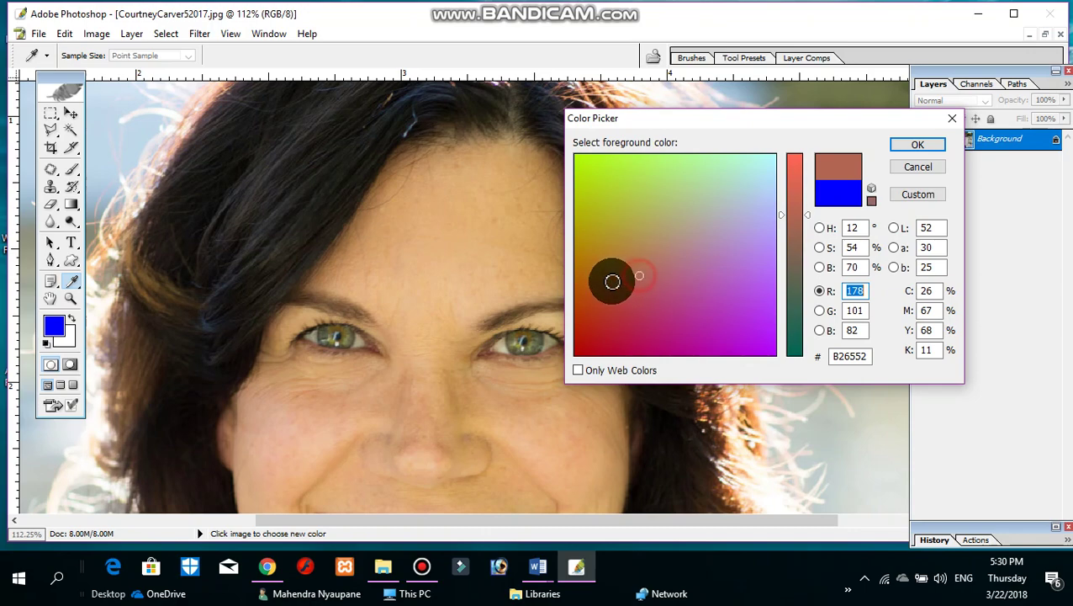
{"action": "left_click", "coordinate": [623, 275]}
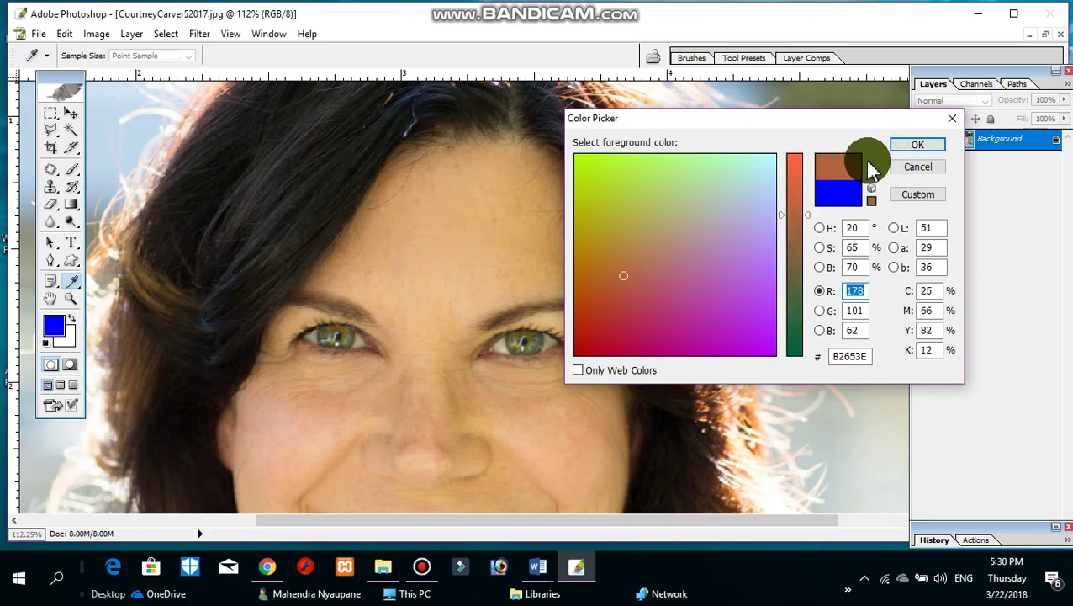
{"action": "left_click", "coordinate": [934, 144]}
{"action": "key", "text": "b"}
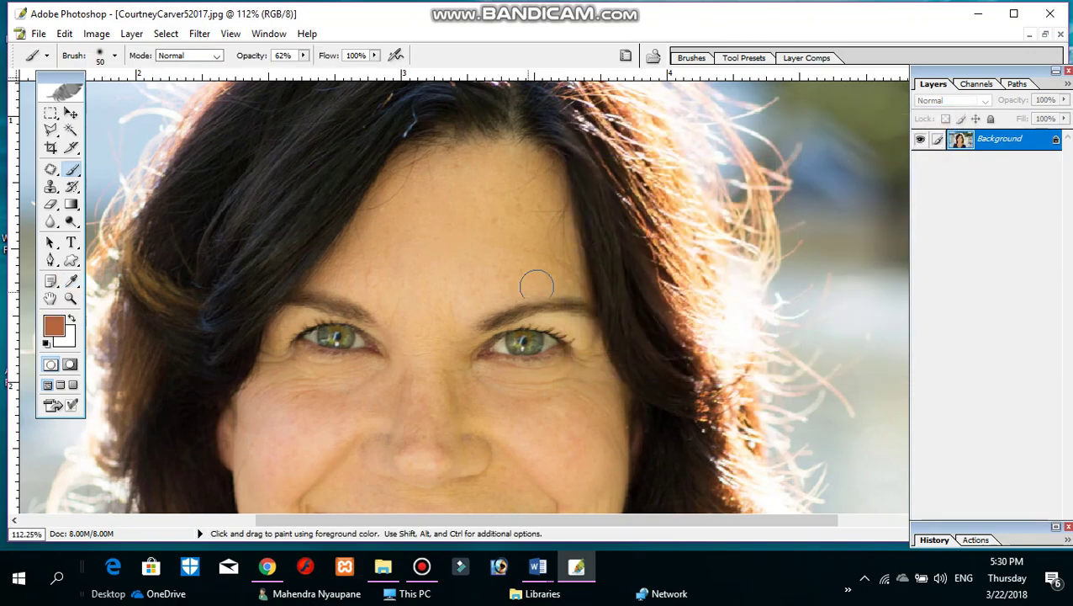
{"action": "left_click_drag", "start_coordinate": [494, 316], "coordinate": [548, 110]}
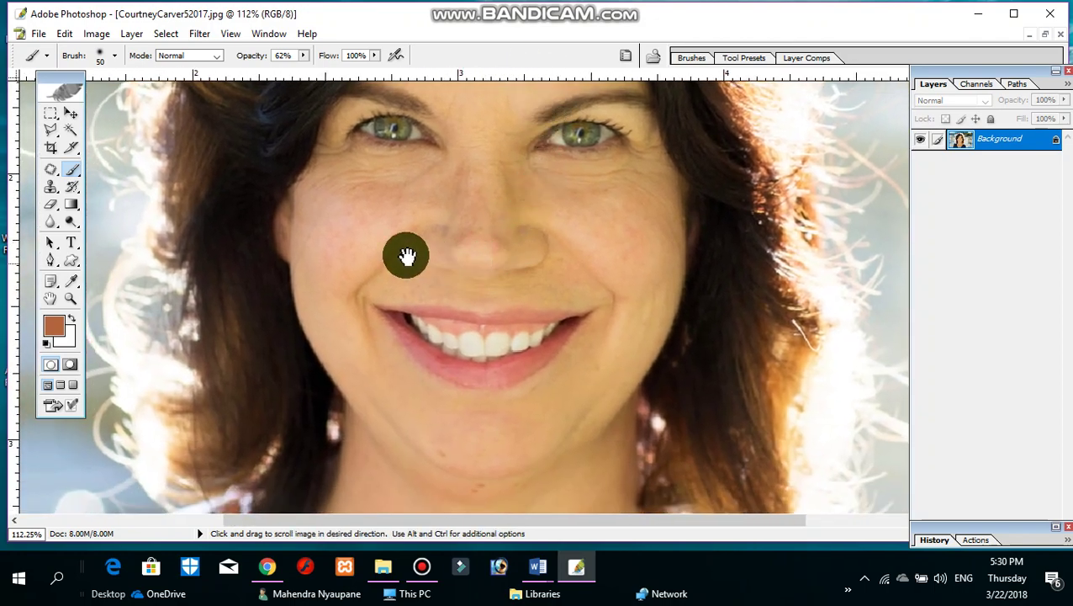
{"action": "left_click", "coordinate": [74, 169]}
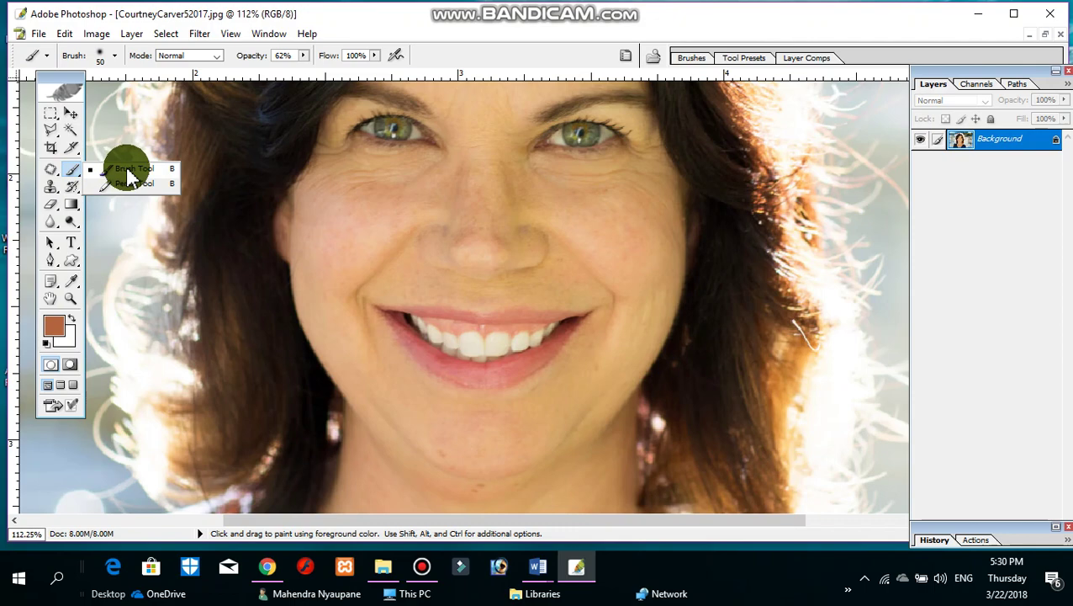
Select the soft Brush tool and set its diameter to 11 px.
{"action": "left_click_drag", "start_coordinate": [80, 173], "coordinate": [126, 168]}
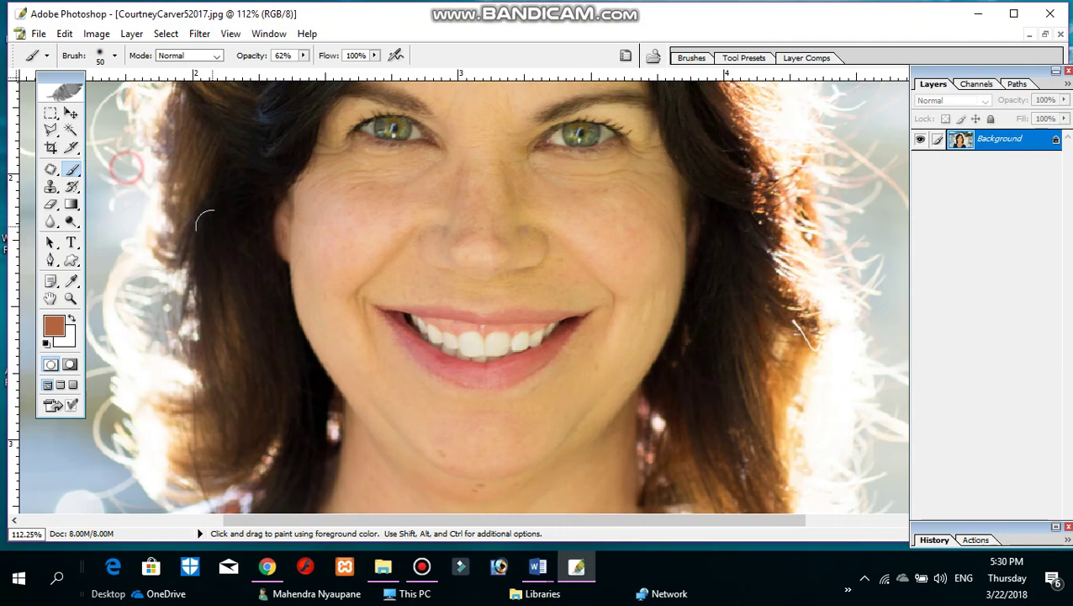
{"action": "left_click", "coordinate": [115, 55]}
{"action": "left_click_drag", "start_coordinate": [79, 97], "coordinate": [40, 99]}
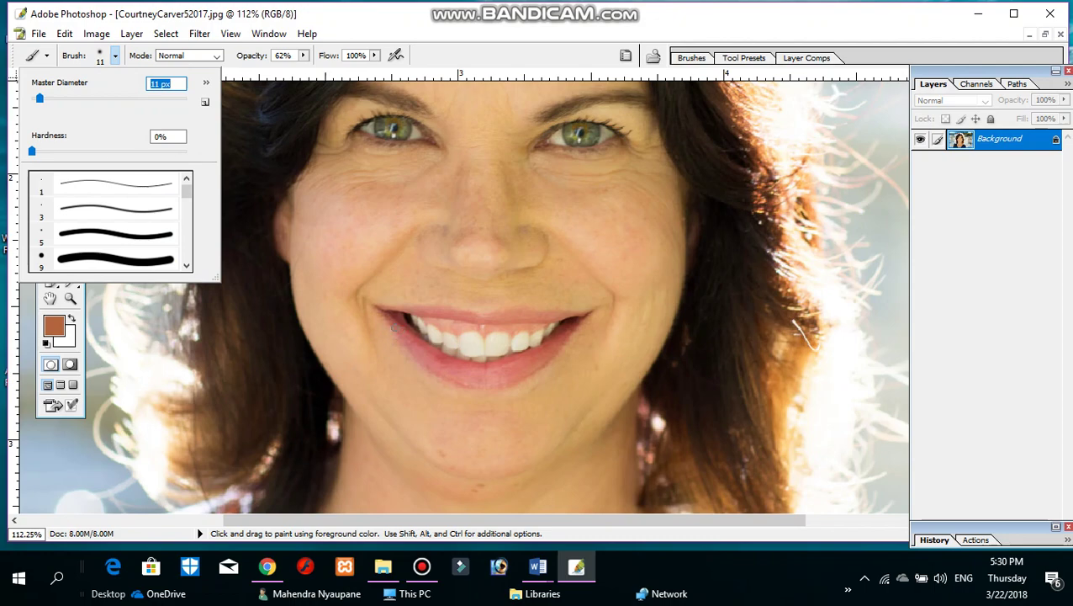
{"action": "key", "text": "Return"}
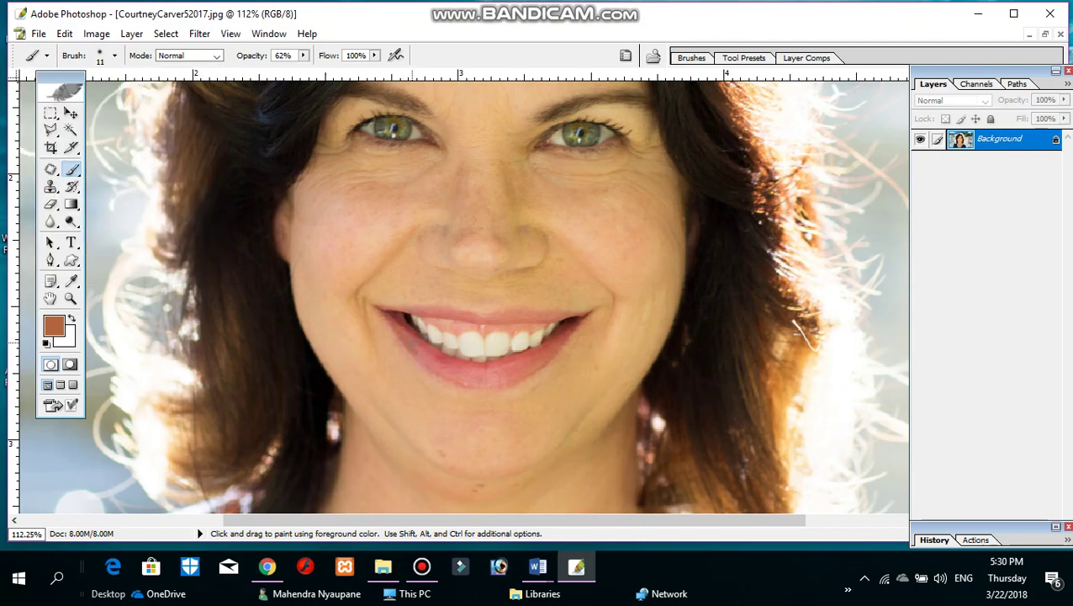
Zoom to 300% on the mouth, add new Layer 1, and start brown along the lower lip.
{"action": "left_click", "coordinate": [407, 333], "text": "ctrl"}
{"action": "left_click", "coordinate": [543, 313], "text": "ctrl"}
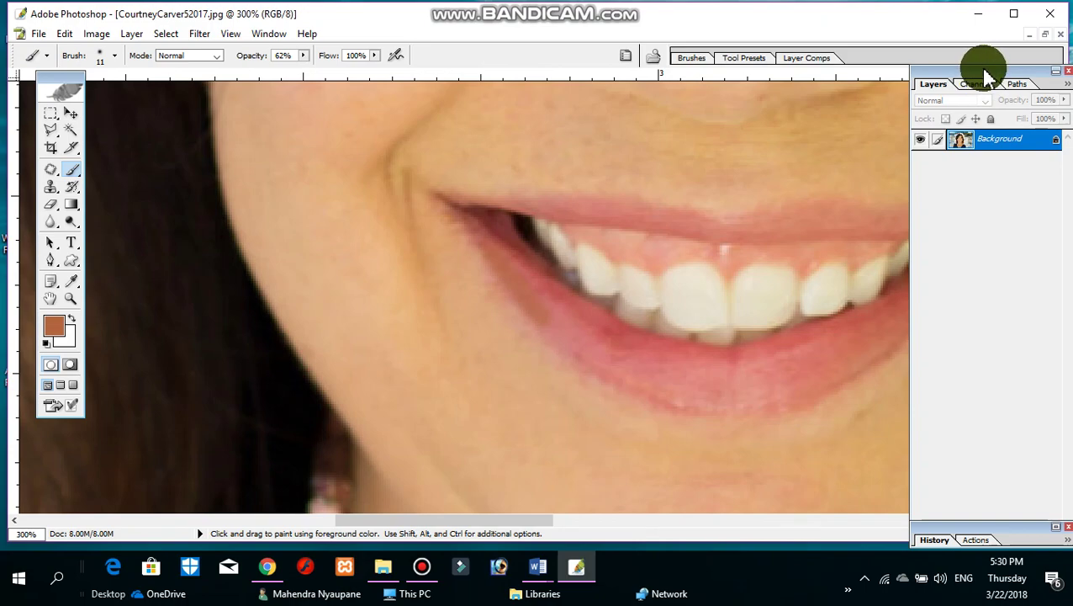
{"action": "mouse_move", "coordinate": [986, 65]}
{"action": "left_mouse_down"}
{"action": "mouse_move", "coordinate": [1010, 173]}
{"action": "mouse_move", "coordinate": [985, 147]}
{"action": "left_mouse_up"}
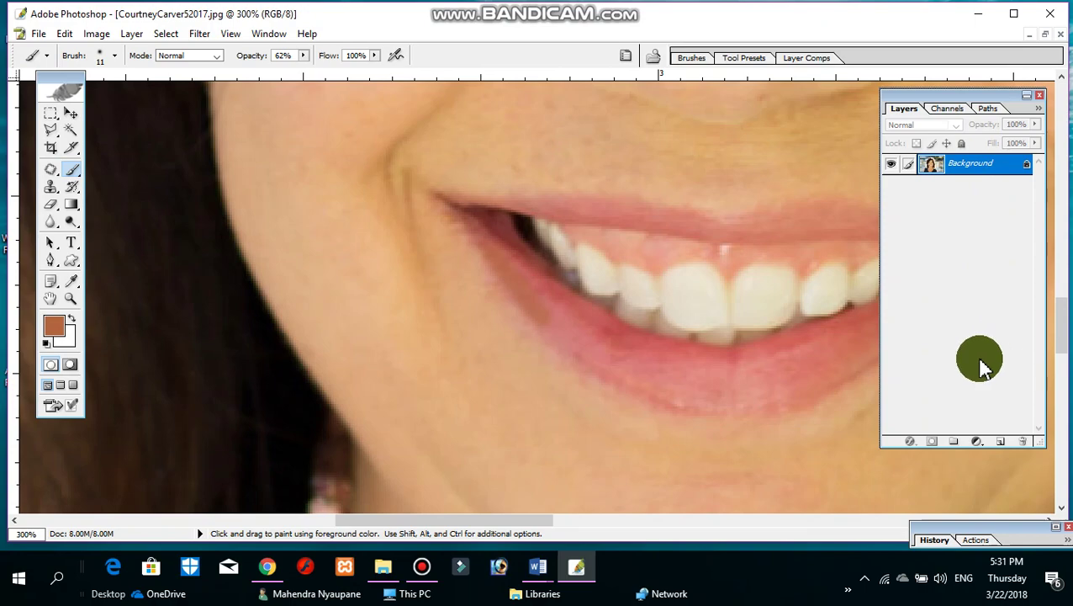
{"action": "left_click", "coordinate": [1001, 442]}
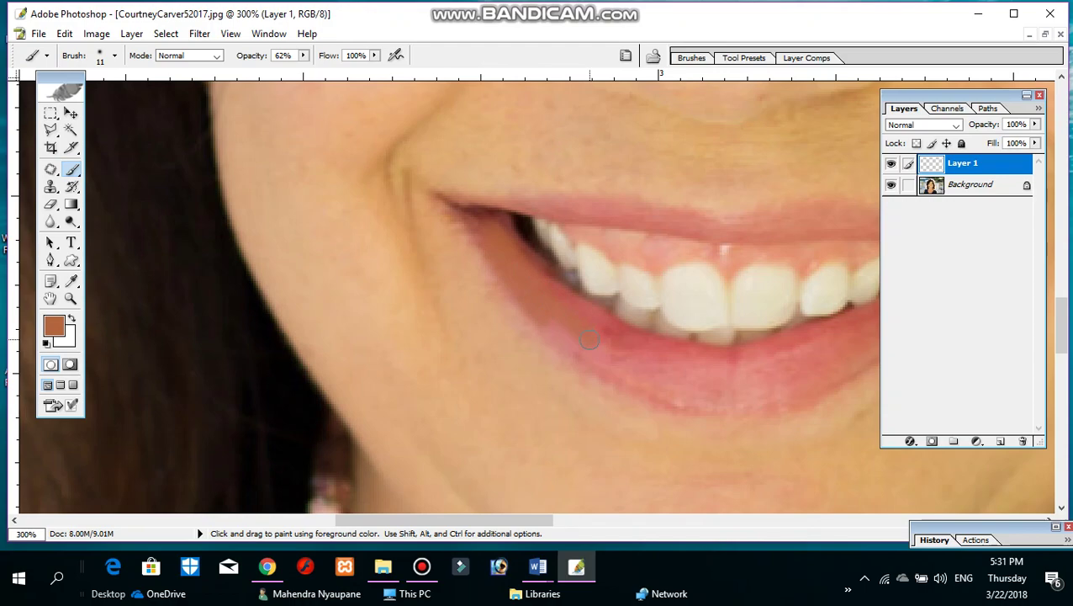
{"action": "left_click_drag", "start_coordinate": [574, 308], "coordinate": [635, 368]}
Build up brown B2653E over the lower lip, zooming in to 400%.
{"action": "mouse_move", "coordinate": [572, 346]}
{"action": "left_mouse_down"}
{"action": "mouse_move", "coordinate": [661, 383]}
{"action": "mouse_move", "coordinate": [750, 395]}
{"action": "left_mouse_up"}
{"action": "left_click_drag", "start_coordinate": [635, 349], "coordinate": [767, 384]}
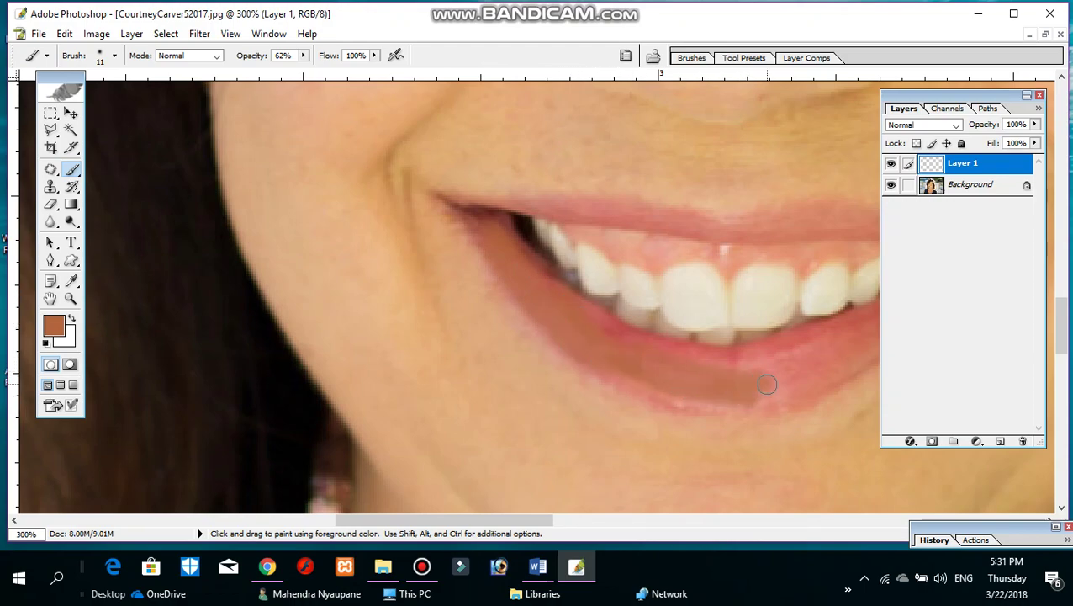
{"action": "left_click_drag", "start_coordinate": [685, 360], "coordinate": [711, 368]}
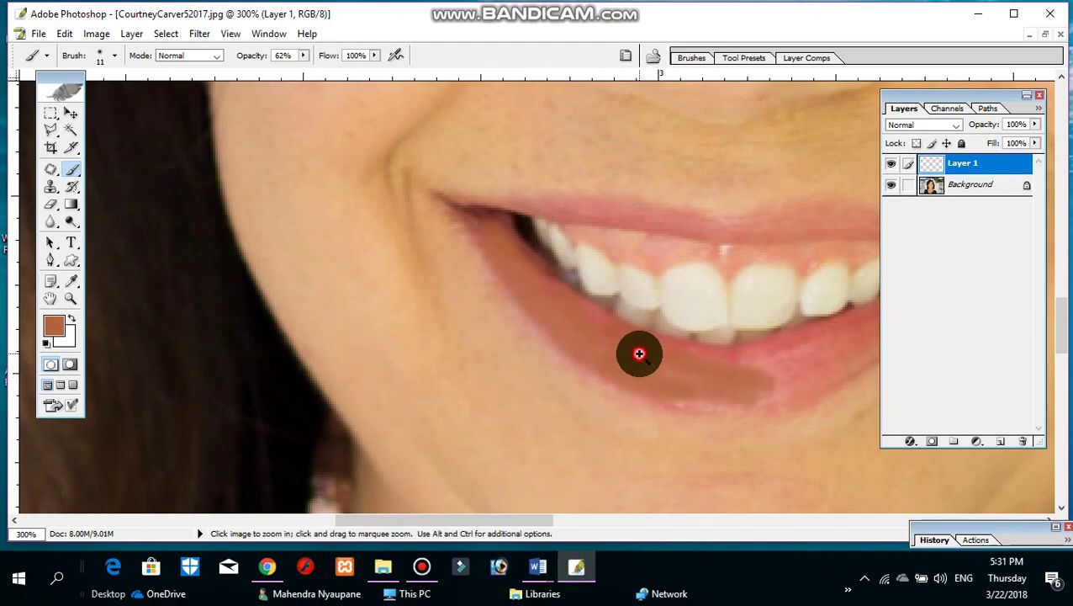
{"action": "left_click", "coordinate": [635, 353], "text": "ctrl"}
{"action": "mouse_move", "coordinate": [533, 304]}
{"action": "left_mouse_down"}
{"action": "mouse_move", "coordinate": [410, 307]}
{"action": "mouse_move", "coordinate": [356, 346]}
{"action": "left_mouse_up"}
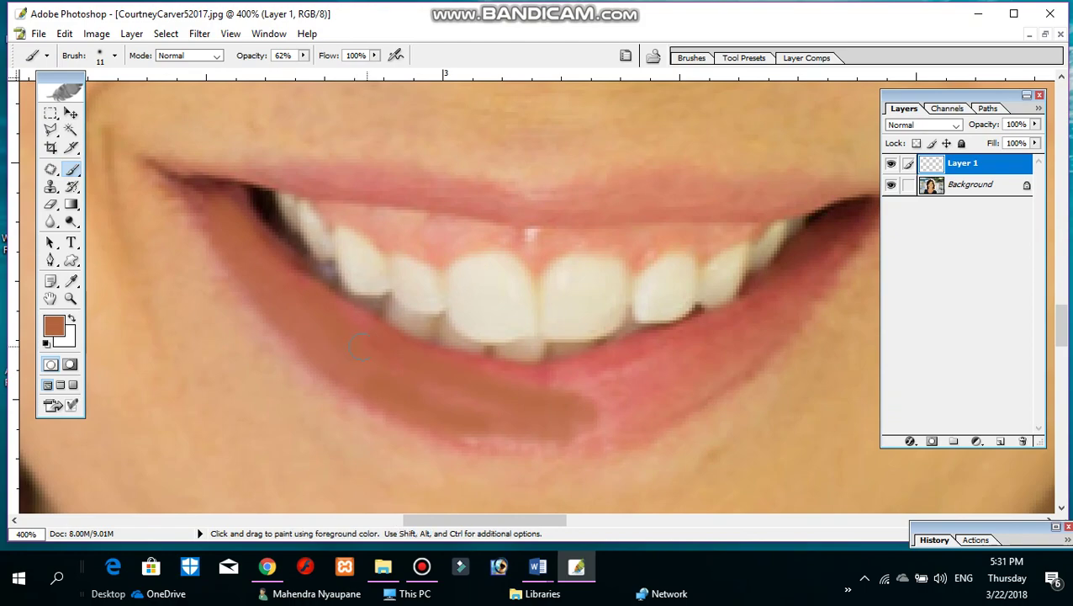
{"action": "mouse_move", "coordinate": [500, 400]}
{"action": "left_mouse_down"}
{"action": "mouse_move", "coordinate": [656, 403]}
{"action": "mouse_move", "coordinate": [707, 375]}
{"action": "mouse_move", "coordinate": [540, 392]}
{"action": "left_mouse_up"}
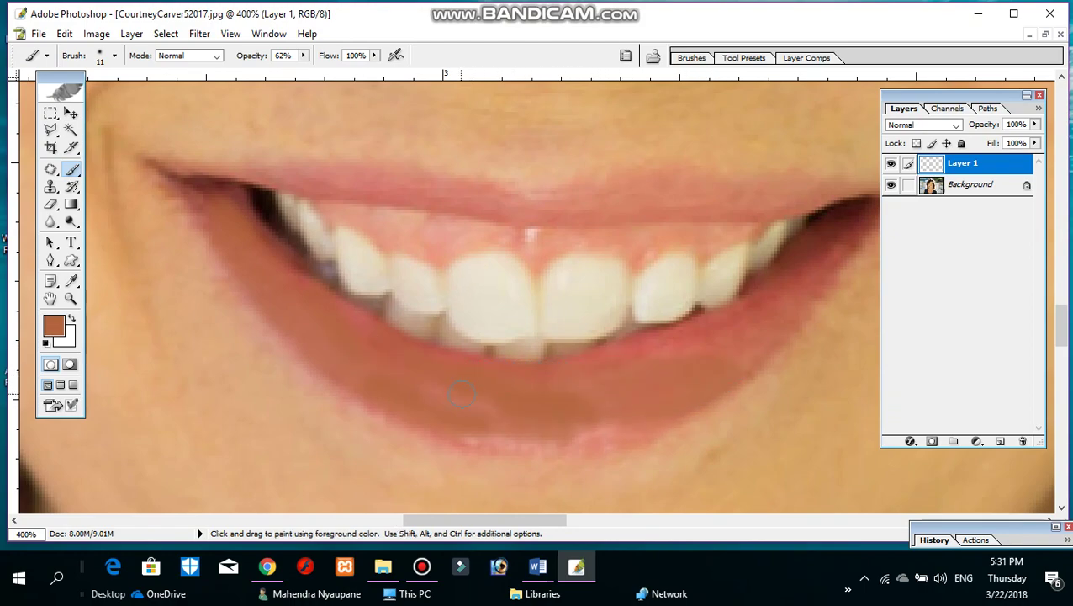
{"action": "left_click_drag", "start_coordinate": [462, 394], "coordinate": [605, 430]}
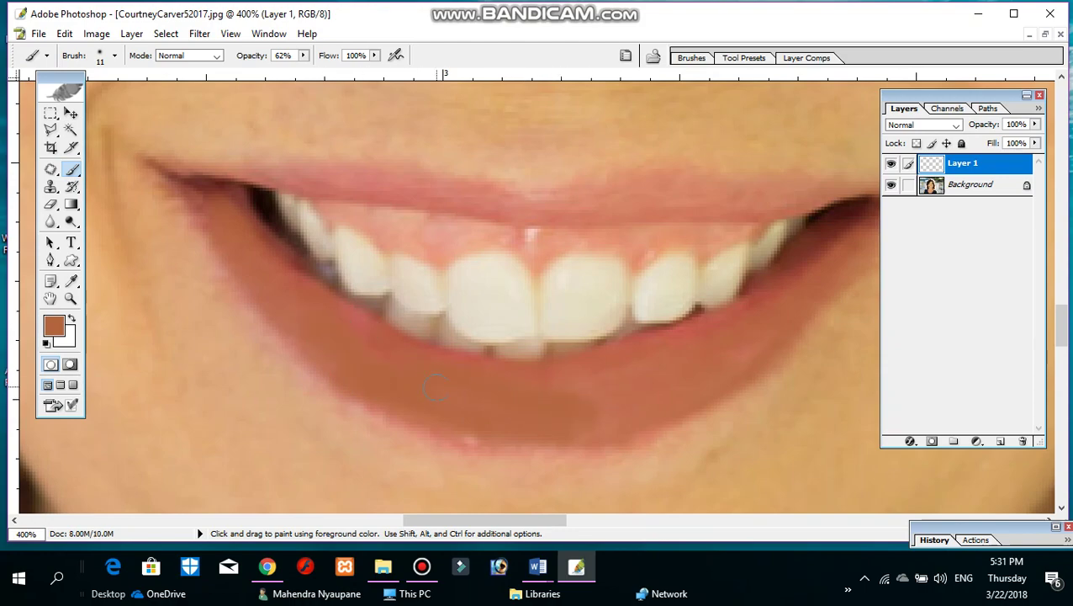
Paint the upper lip brown from the right corner across to the left.
{"action": "left_click_drag", "start_coordinate": [690, 356], "coordinate": [486, 447]}
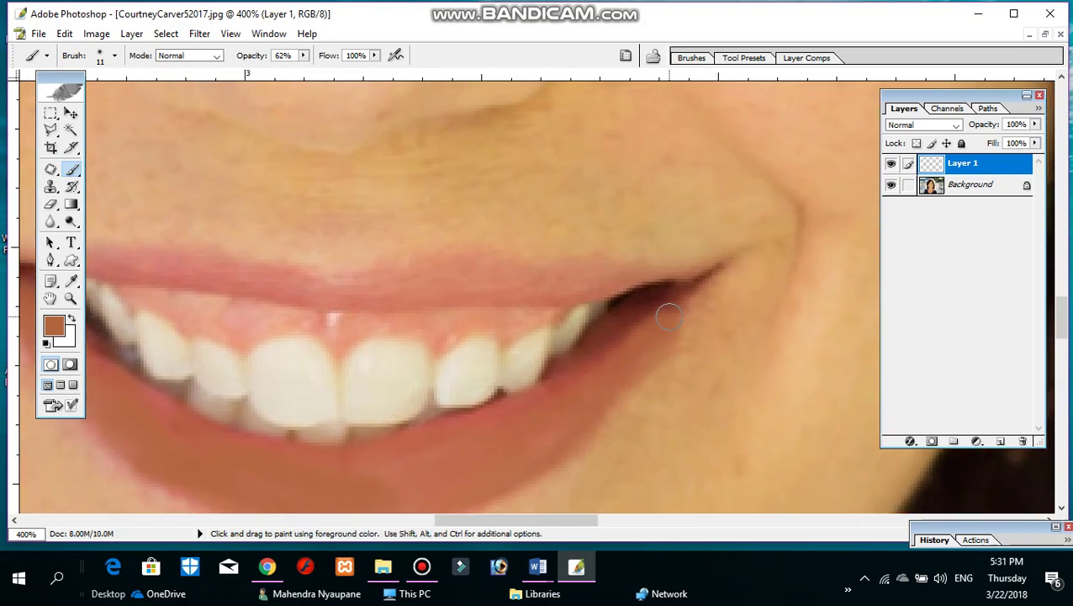
{"action": "left_click_drag", "start_coordinate": [651, 280], "coordinate": [412, 290]}
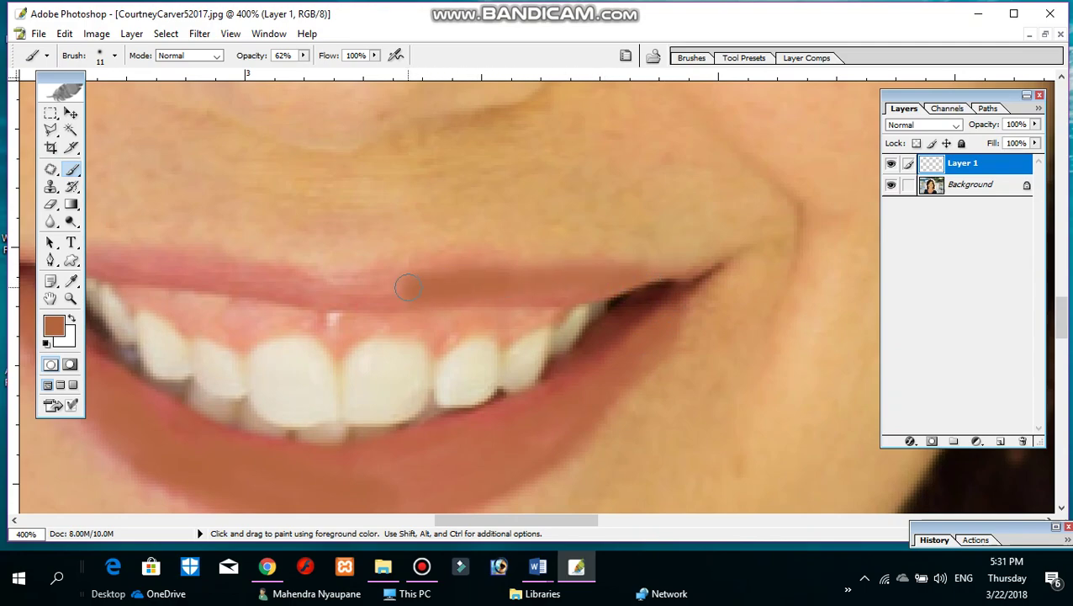
{"action": "left_click_drag", "start_coordinate": [411, 286], "coordinate": [324, 295]}
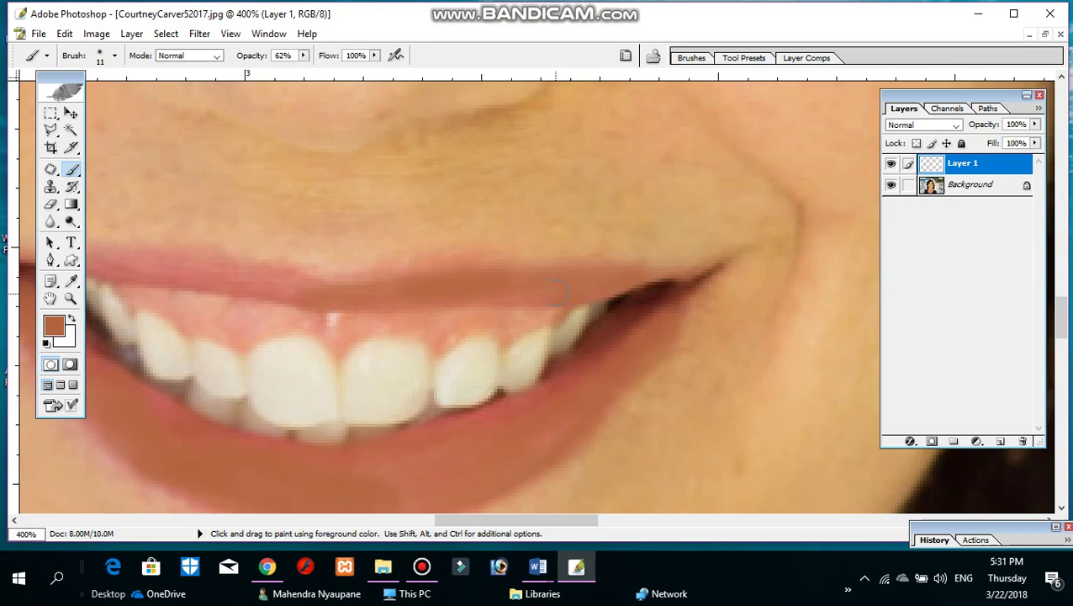
{"action": "left_click_drag", "start_coordinate": [509, 238], "coordinate": [975, 254]}
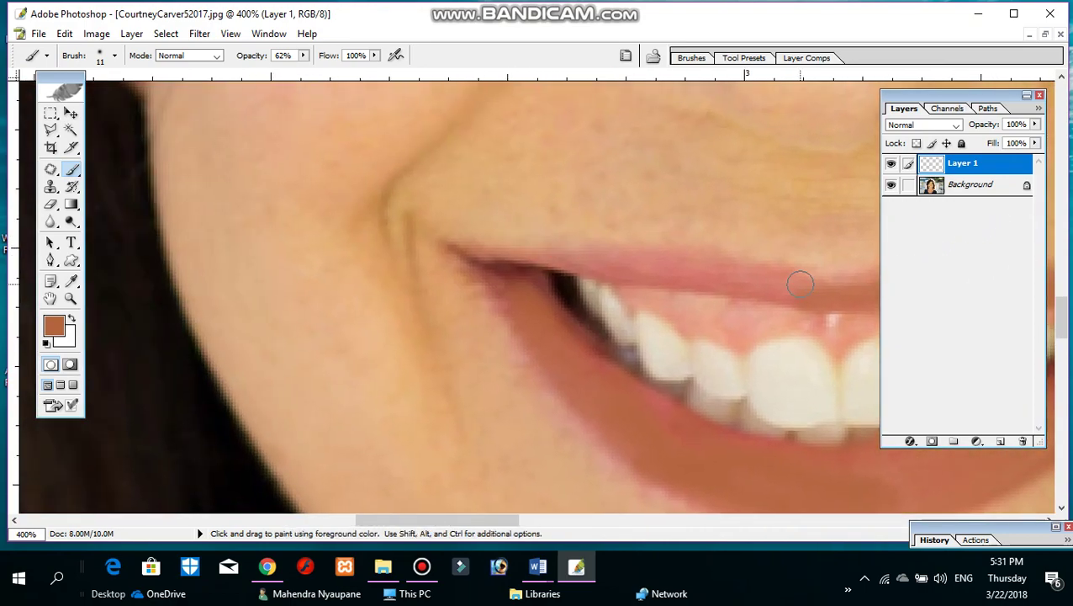
{"action": "left_click_drag", "start_coordinate": [715, 284], "coordinate": [612, 277]}
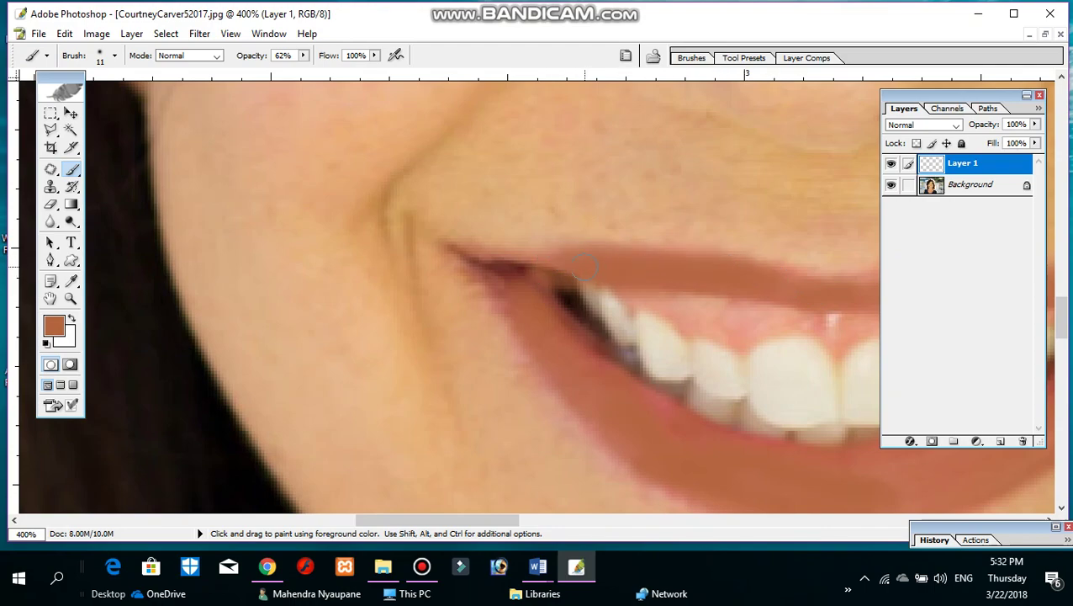
{"action": "left_click_drag", "start_coordinate": [791, 232], "coordinate": [403, 163]}
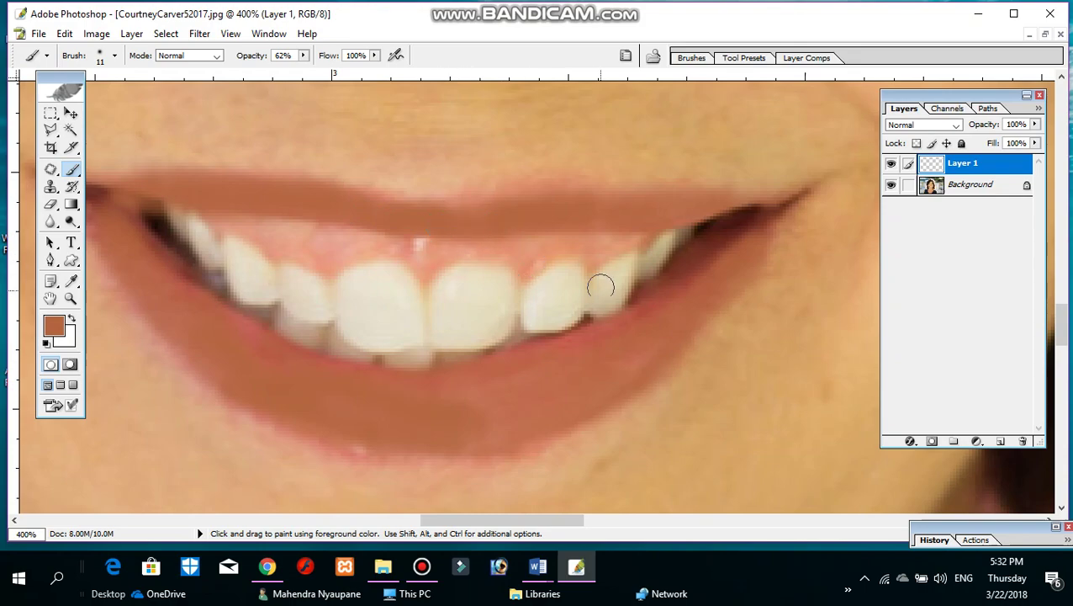
{"action": "left_click", "coordinate": [503, 156], "text": "alt"}
Zoom out to the whole face and set the foreground colour to near-black 060000.
{"action": "left_click", "coordinate": [503, 155], "text": "alt"}
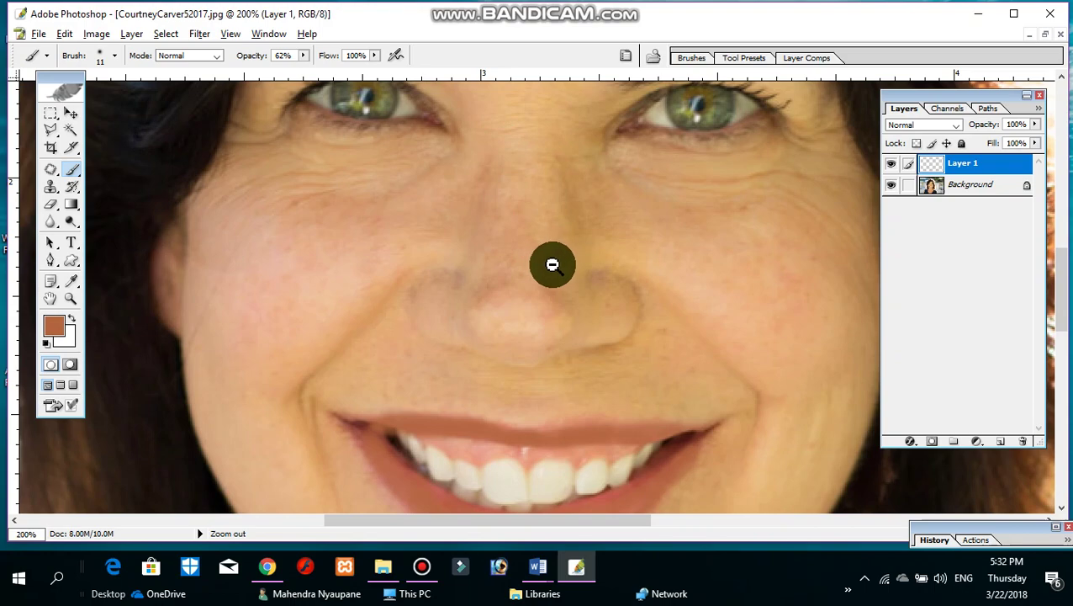
{"action": "left_click", "coordinate": [553, 265], "text": "alt"}
{"action": "left_click", "coordinate": [574, 264], "text": "alt"}
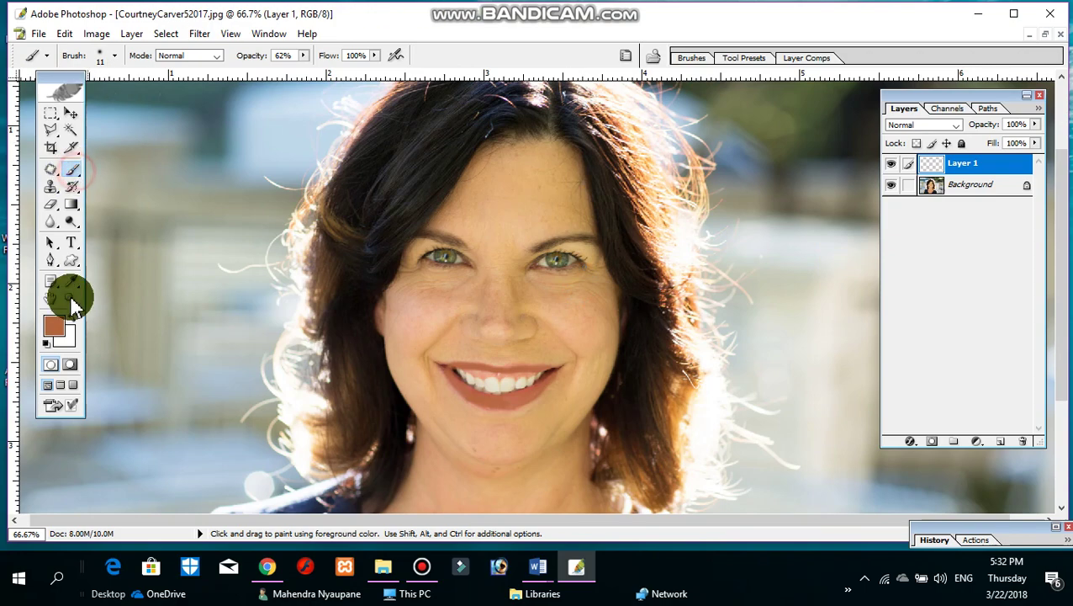
{"action": "left_click", "coordinate": [53, 327]}
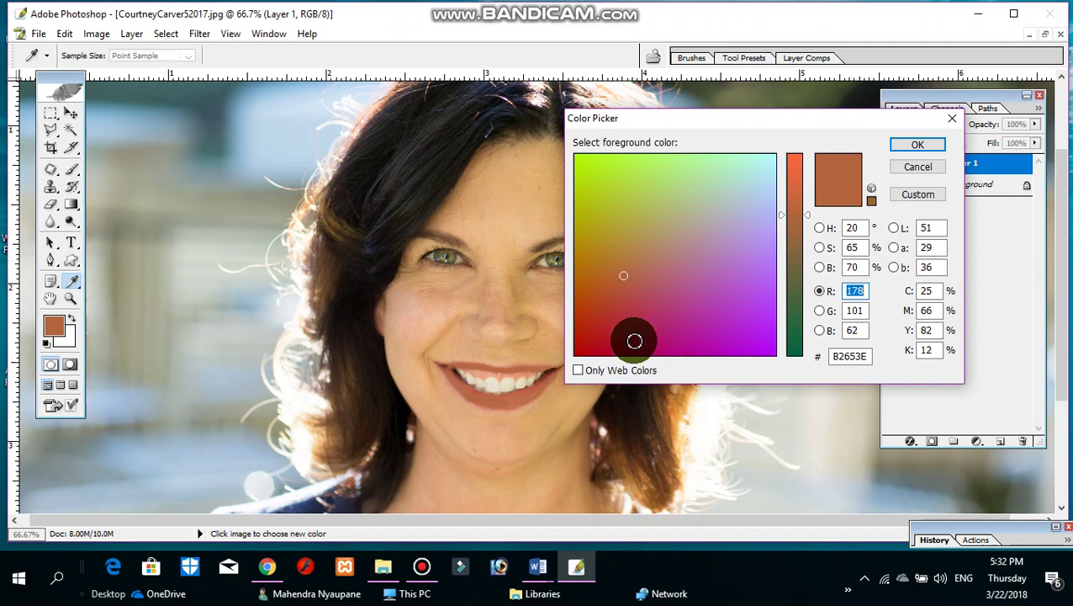
{"action": "left_click", "coordinate": [603, 353]}
{"action": "left_click", "coordinate": [799, 355]}
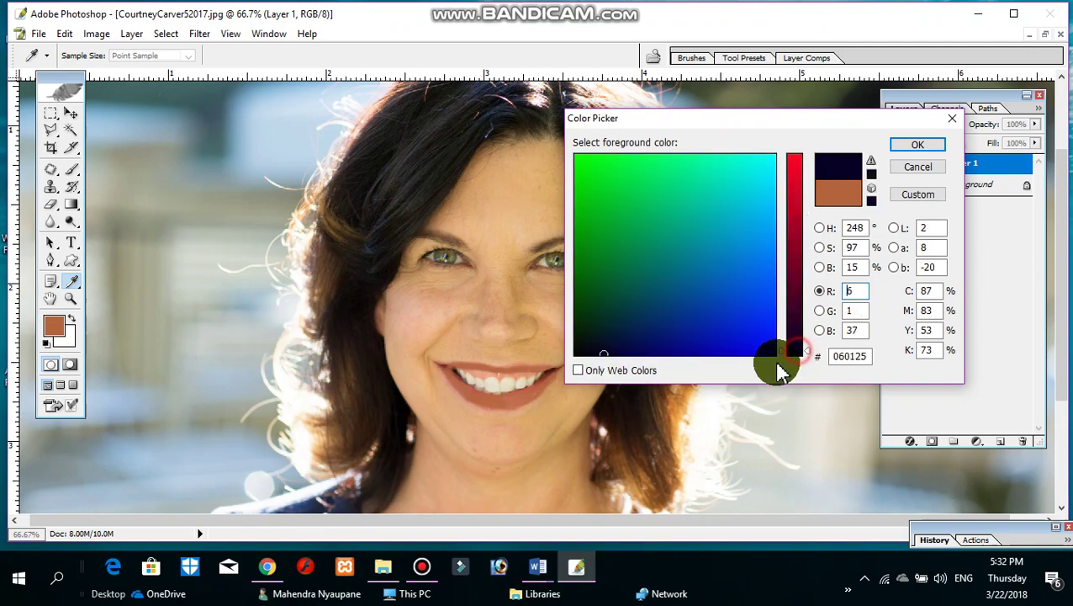
{"action": "left_click_drag", "start_coordinate": [628, 347], "coordinate": [577, 356]}
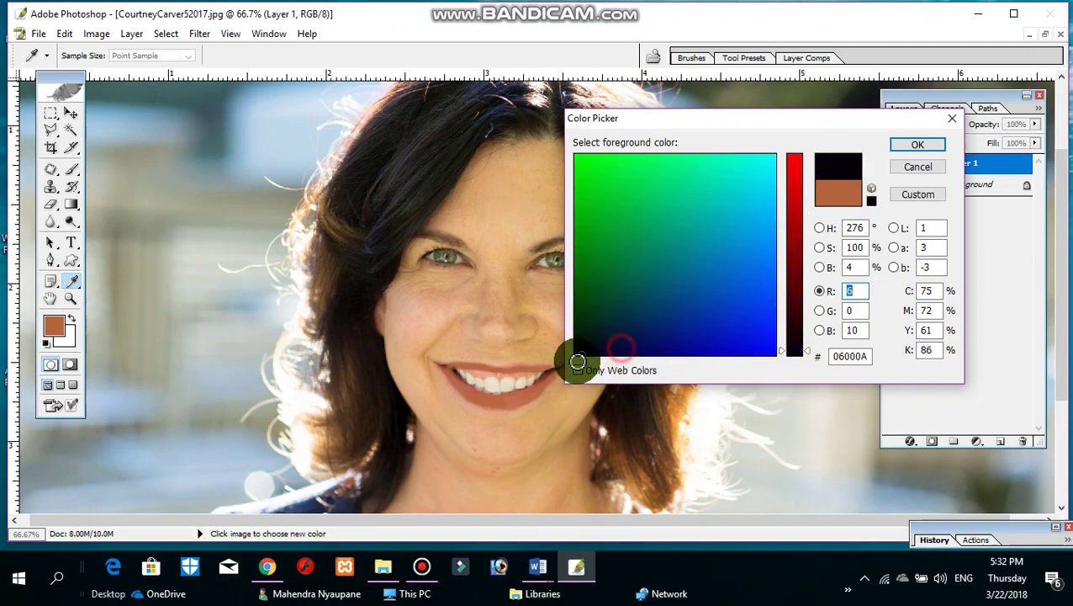
{"action": "left_click", "coordinate": [918, 144]}
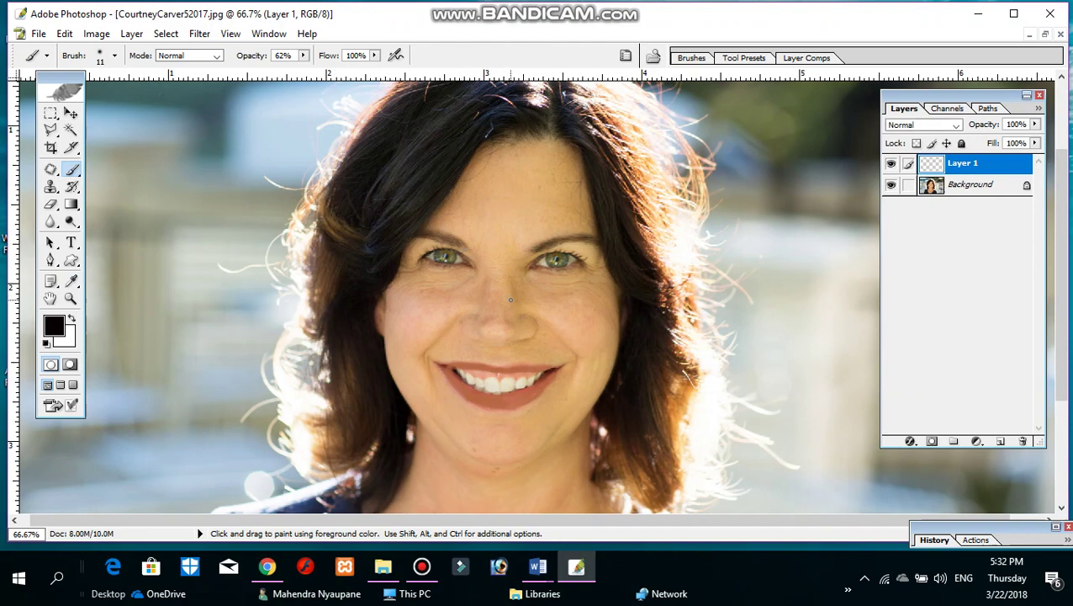
{"action": "left_click", "coordinate": [475, 270], "text": "ctrl"}
Zoom and pan to a close-up of the left-hand eye and brow.
{"action": "left_click", "coordinate": [556, 274], "text": "ctrl"}
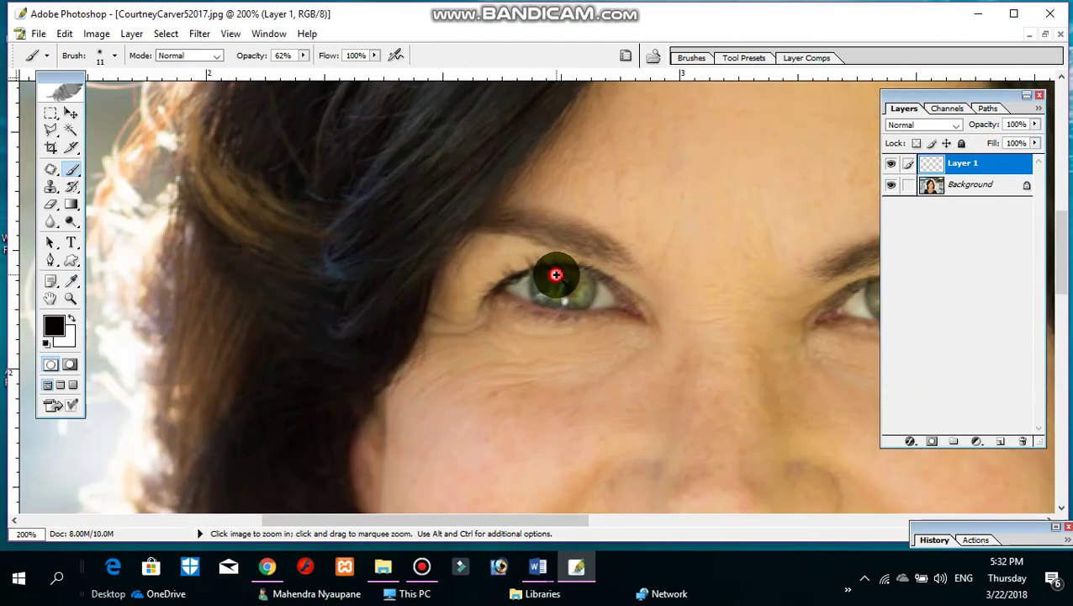
{"action": "left_click_drag", "start_coordinate": [498, 275], "coordinate": [477, 36]}
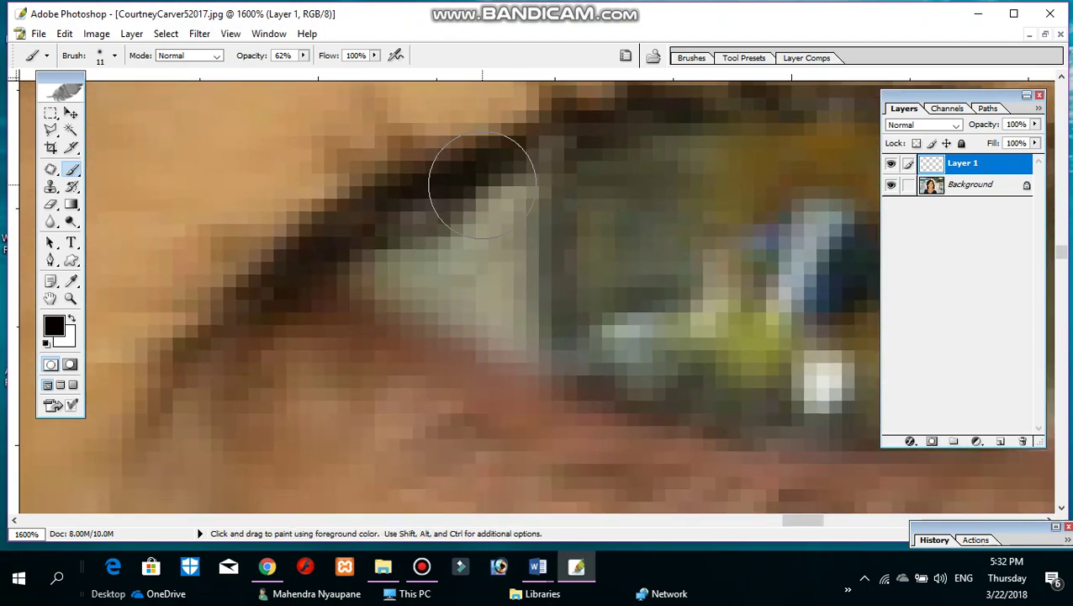
{"action": "left_click", "coordinate": [495, 205], "text": "alt"}
{"action": "left_click", "coordinate": [492, 203], "text": "alt"}
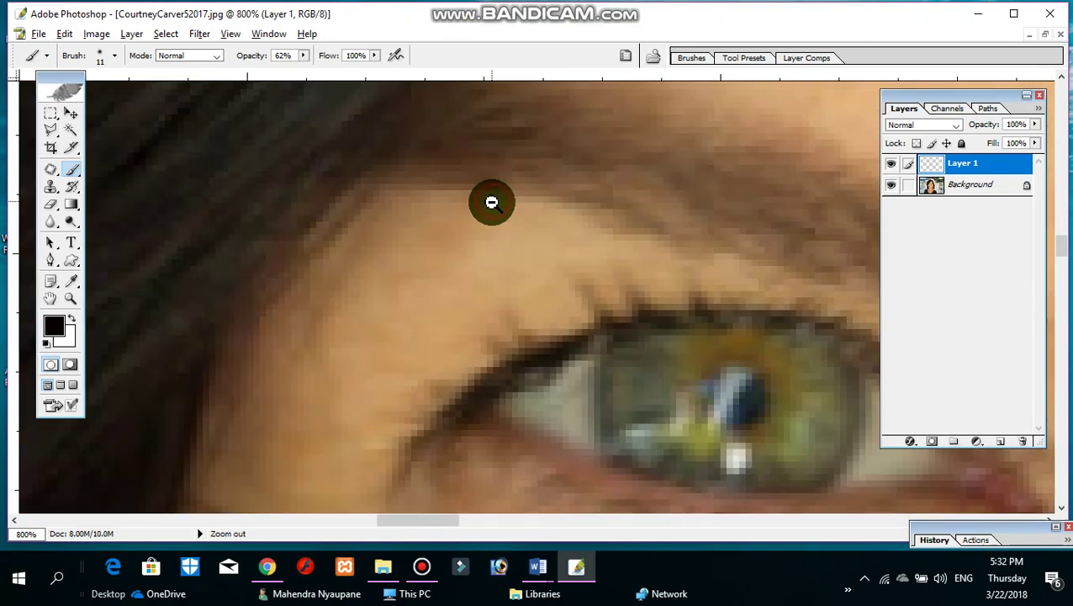
{"action": "left_click_drag", "start_coordinate": [572, 263], "coordinate": [577, 121]}
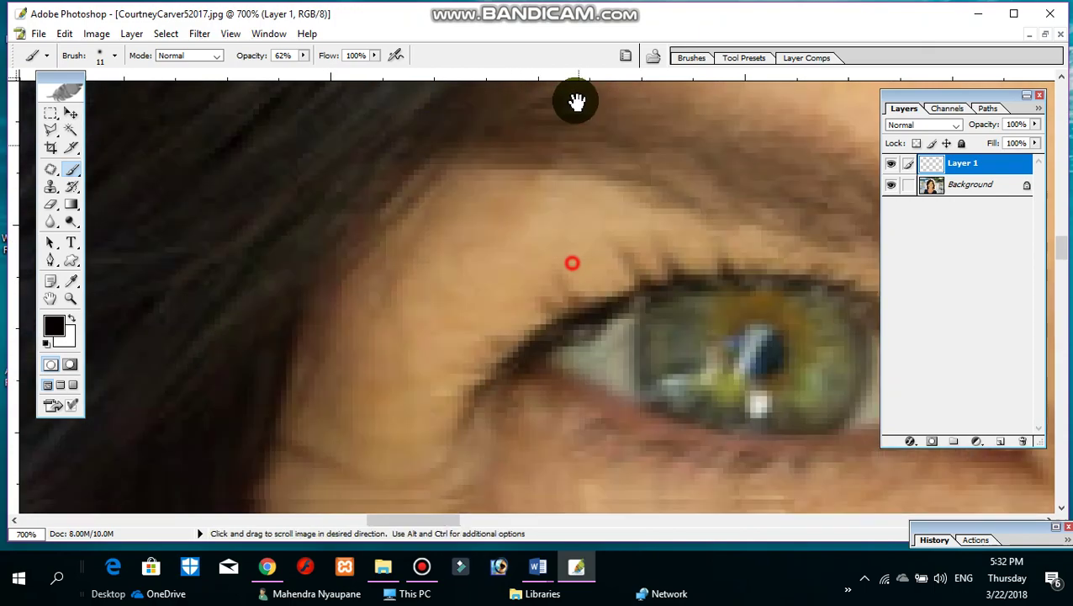
{"action": "left_click", "coordinate": [534, 228], "text": "alt"}
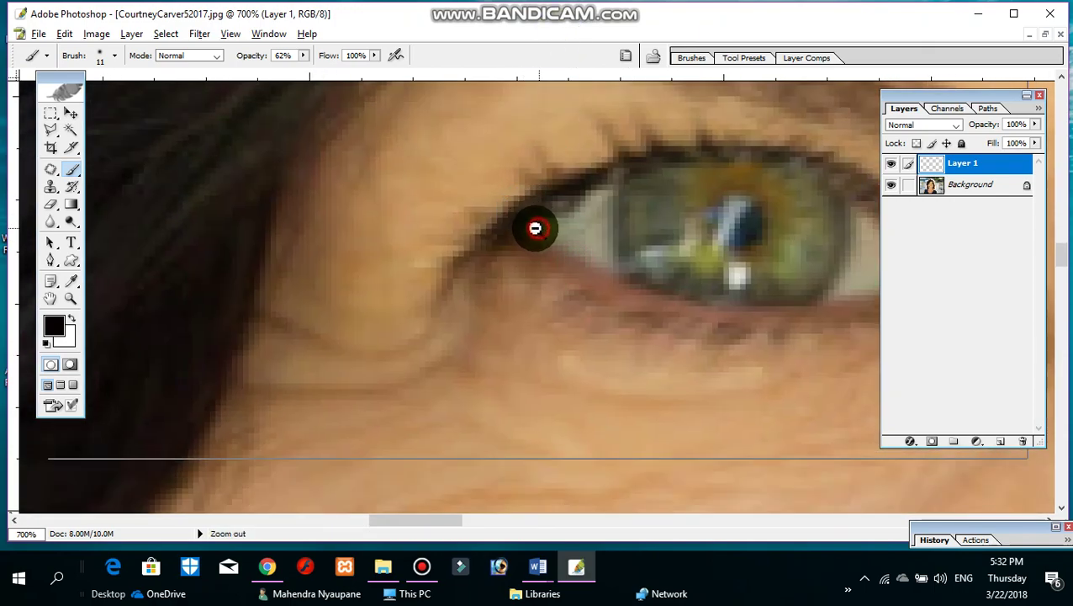
{"action": "left_click", "coordinate": [522, 210], "text": "alt"}
{"action": "mouse_move", "coordinate": [647, 174]}
{"action": "left_mouse_down"}
{"action": "mouse_move", "coordinate": [512, 141]}
{"action": "mouse_move", "coordinate": [455, 72]}
{"action": "left_mouse_up"}
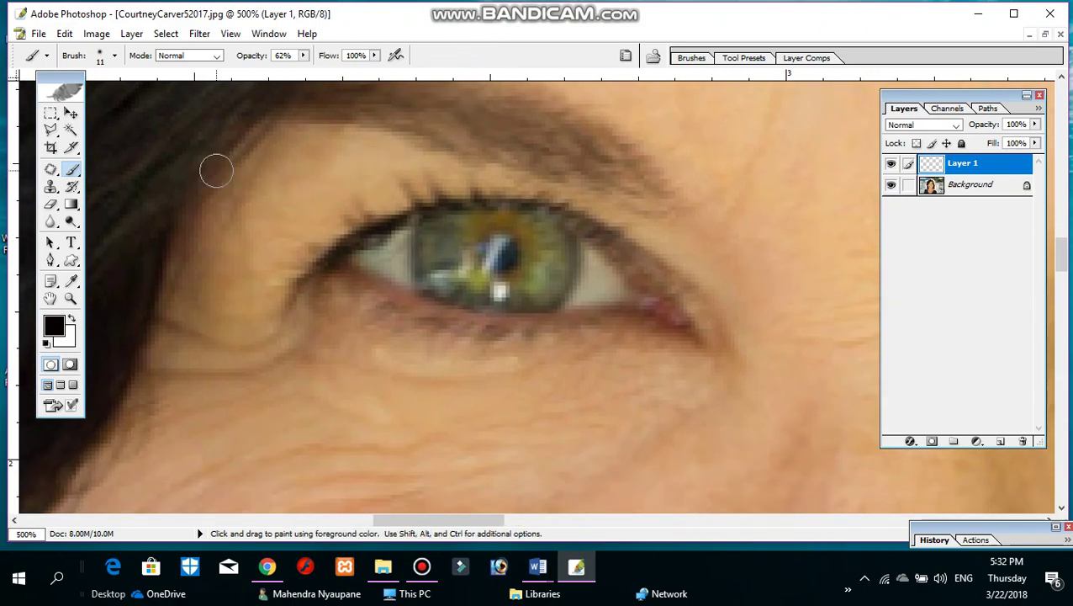
Paint a trial dark line under the lower eyelid, then undo it.
{"action": "right_click", "coordinate": [71, 175]}
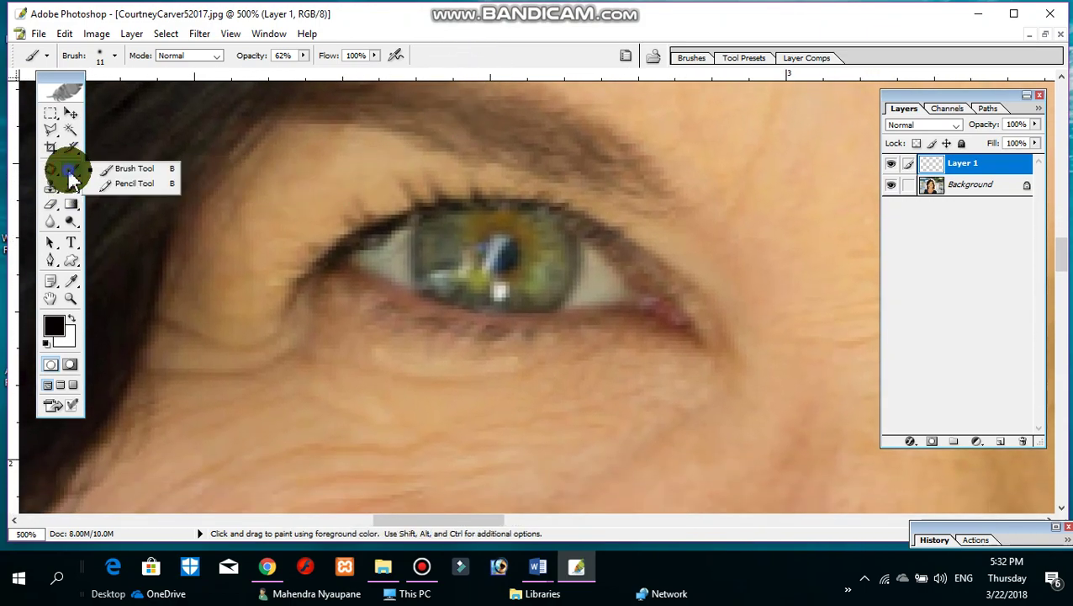
{"action": "left_click", "coordinate": [126, 168]}
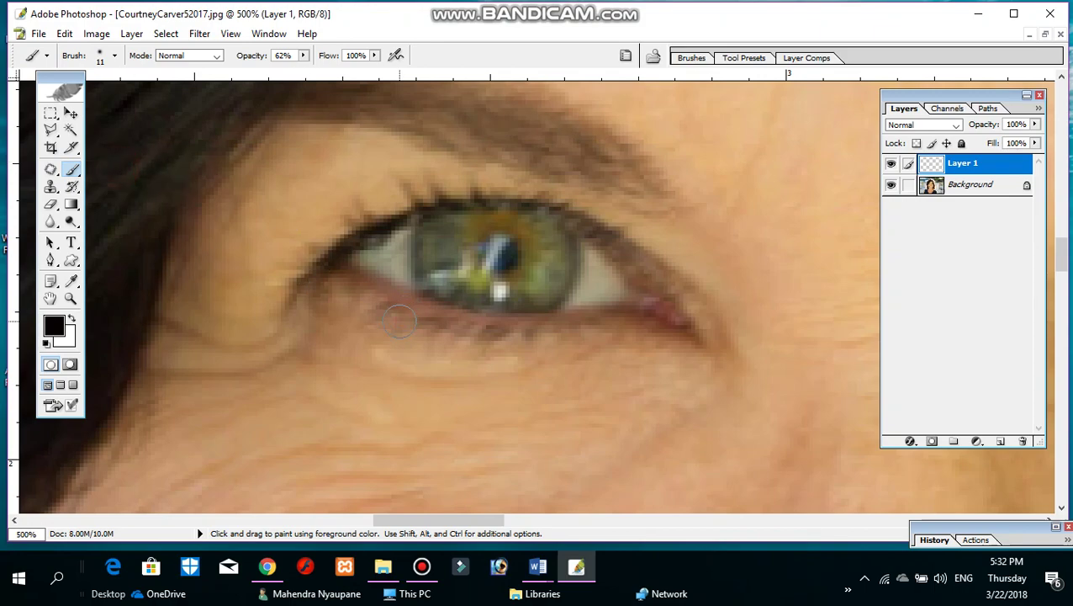
{"action": "left_click_drag", "start_coordinate": [663, 343], "coordinate": [463, 344]}
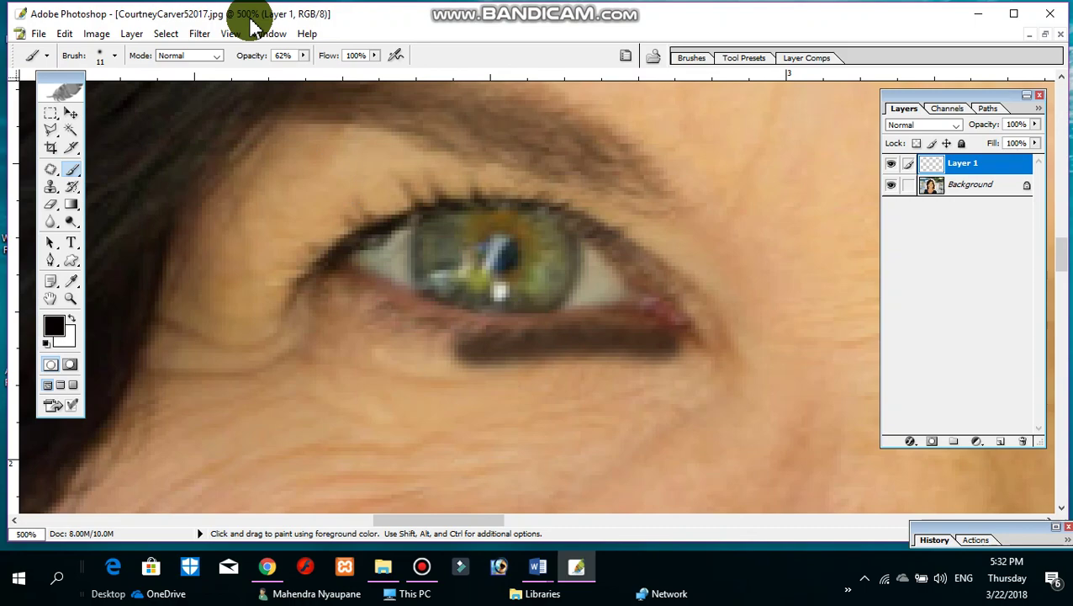
{"action": "left_click_drag", "start_coordinate": [483, 344], "coordinate": [351, 307]}
{"action": "left_click", "coordinate": [423, 360], "text": "ctrl"}
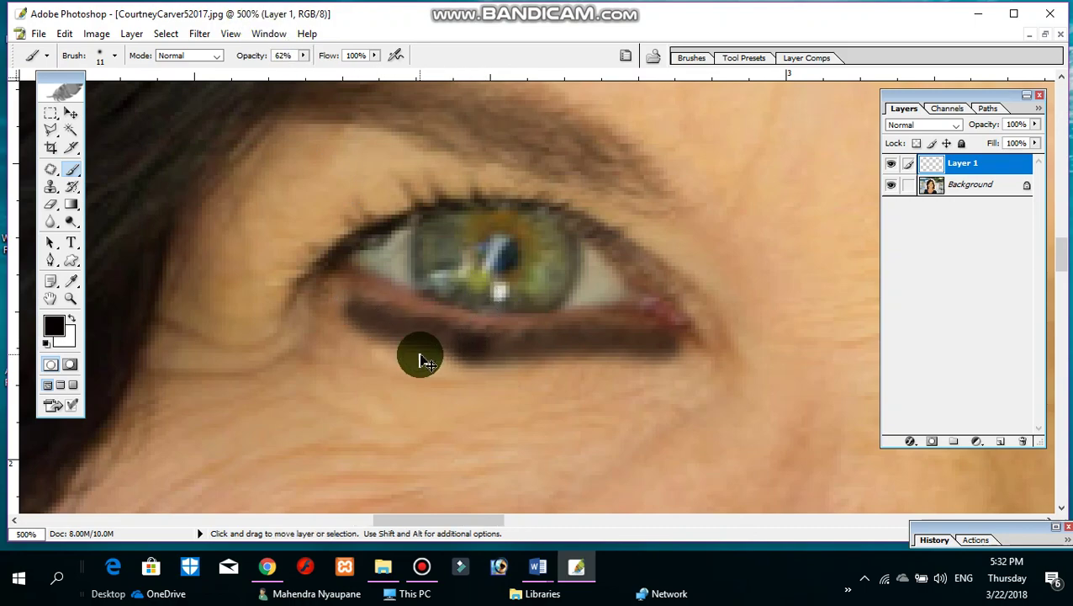
{"action": "key", "text": "ctrl+z"}
{"action": "key", "text": "ctrl+alt+z"}
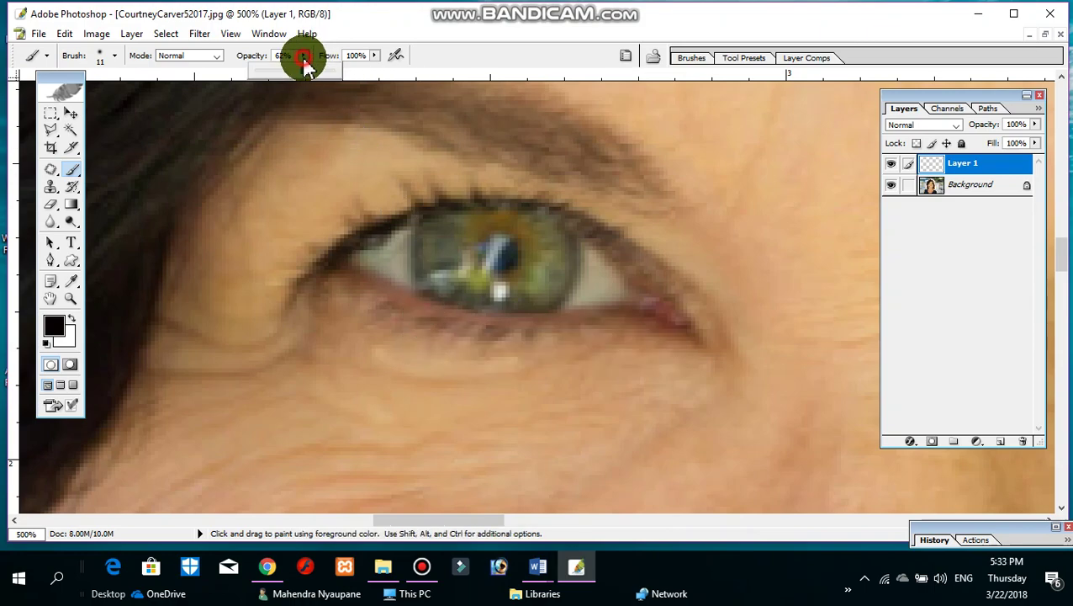
Raise brush opacity to 100% and line the lower and upper eyelids in black.
{"action": "left_click_drag", "start_coordinate": [305, 67], "coordinate": [337, 71]}
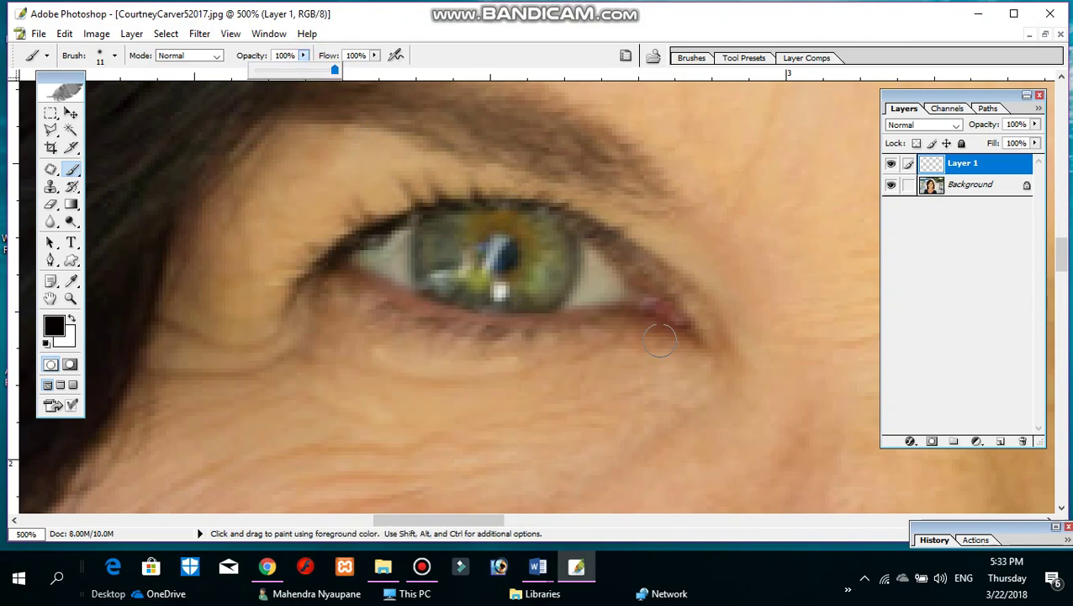
{"action": "mouse_move", "coordinate": [667, 340]}
{"action": "left_mouse_down"}
{"action": "mouse_move", "coordinate": [517, 348]}
{"action": "mouse_move", "coordinate": [307, 323]}
{"action": "left_mouse_up"}
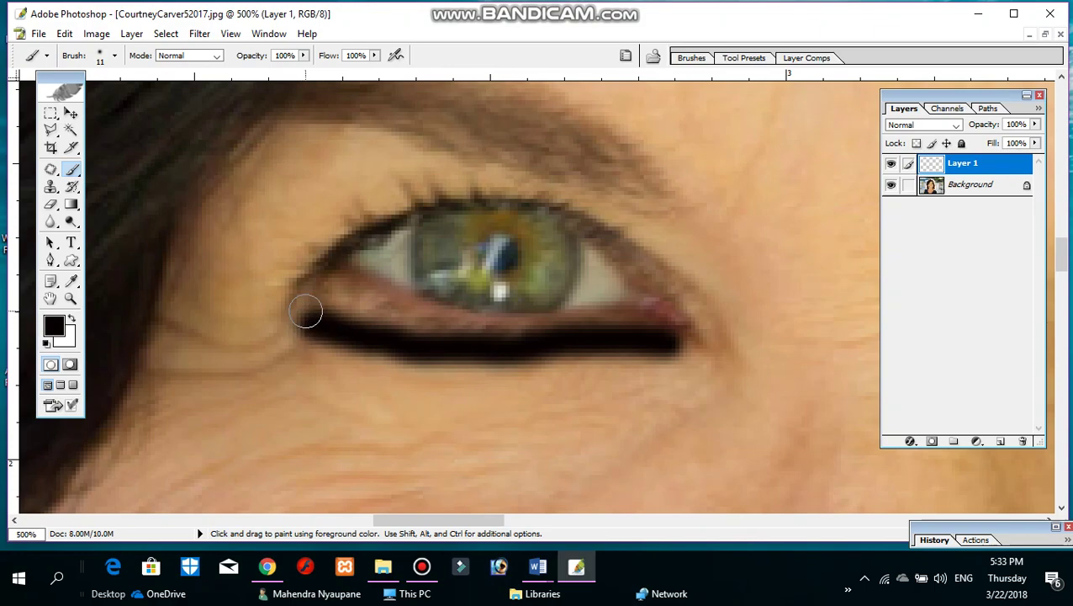
{"action": "mouse_move", "coordinate": [327, 250]}
{"action": "left_mouse_down"}
{"action": "mouse_move", "coordinate": [413, 220]}
{"action": "mouse_move", "coordinate": [431, 198]}
{"action": "mouse_move", "coordinate": [554, 196]}
{"action": "mouse_move", "coordinate": [673, 263]}
{"action": "mouse_move", "coordinate": [702, 315]}
{"action": "left_mouse_up"}
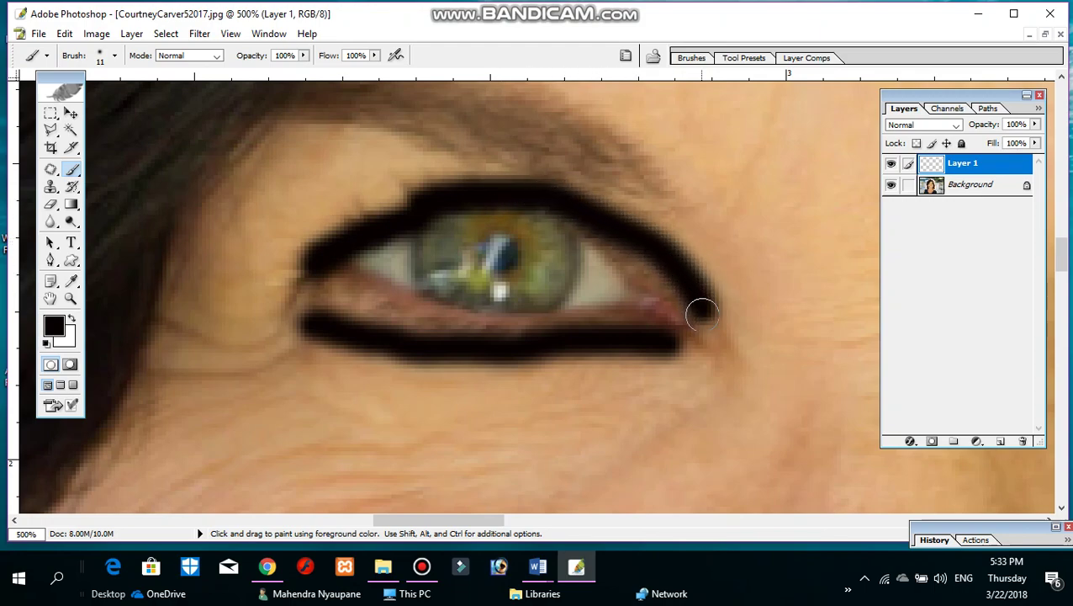
{"action": "scroll", "coordinate": [553, 328], "scroll_direction": "down", "scroll_amount": 1}
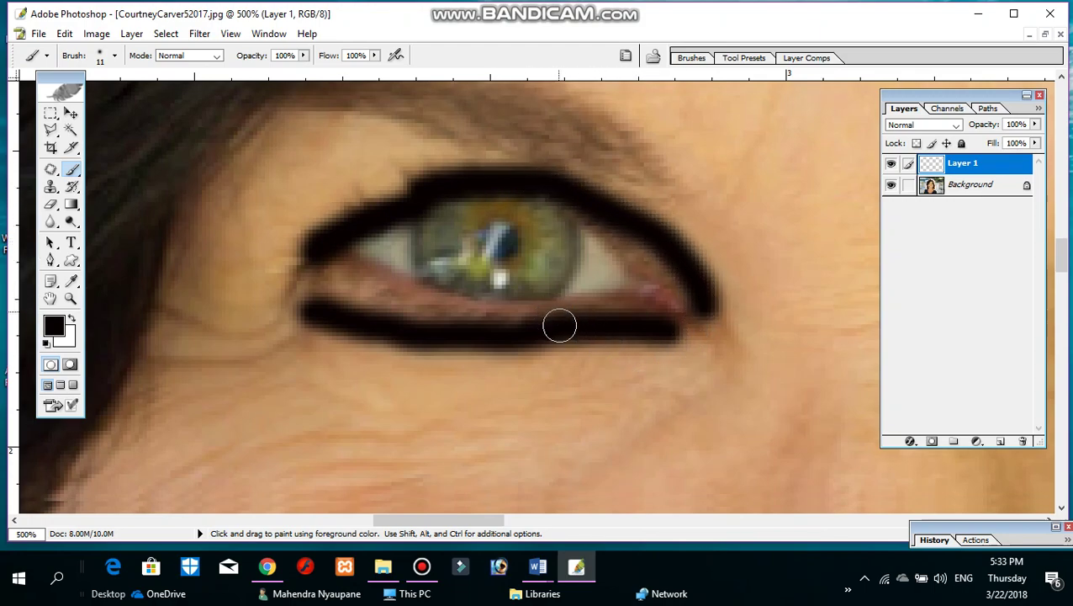
{"action": "scroll", "coordinate": [559, 323], "scroll_direction": "down", "scroll_amount": 1}
{"action": "left_click_drag", "start_coordinate": [705, 268], "coordinate": [713, 297]}
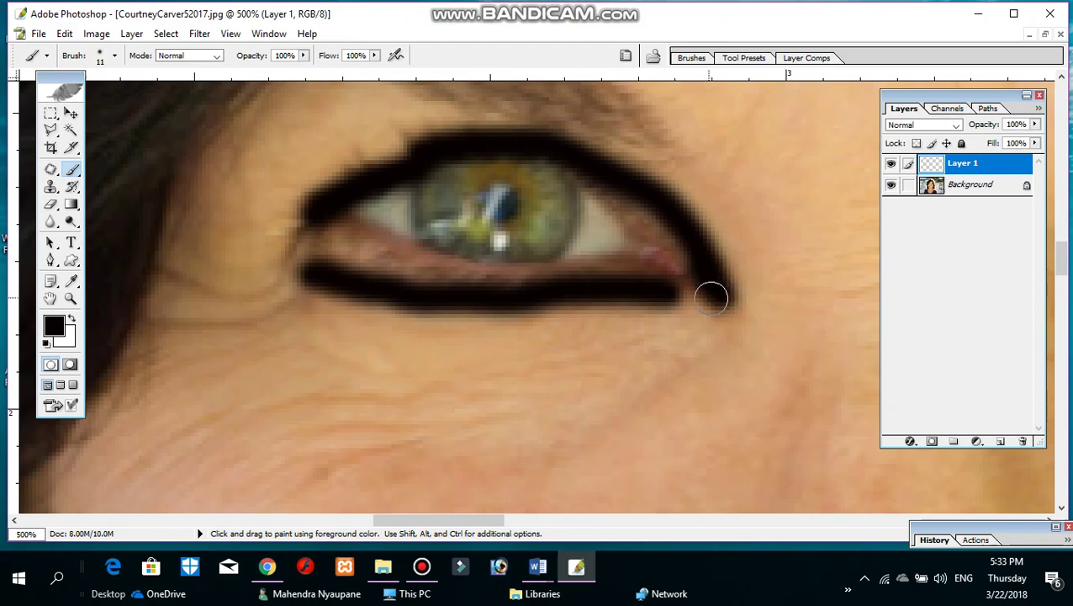
Draw a black wing at the outer eye corner and thicken the eyeliner.
{"action": "mouse_move", "coordinate": [288, 221]}
{"action": "left_mouse_down"}
{"action": "mouse_move", "coordinate": [243, 266]}
{"action": "mouse_move", "coordinate": [147, 302]}
{"action": "left_mouse_up"}
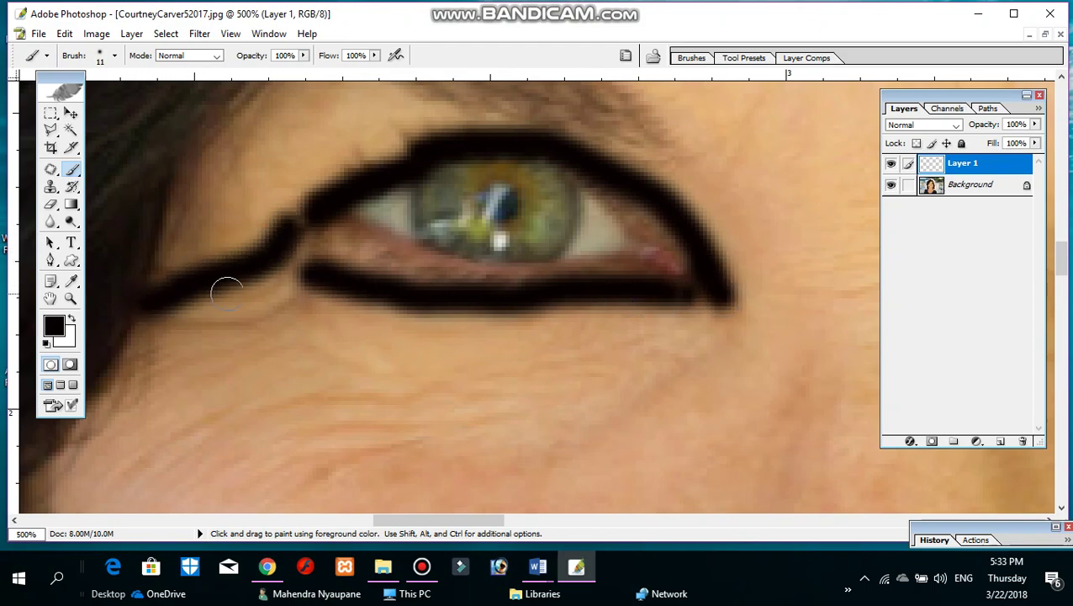
{"action": "left_click_drag", "start_coordinate": [304, 279], "coordinate": [221, 287]}
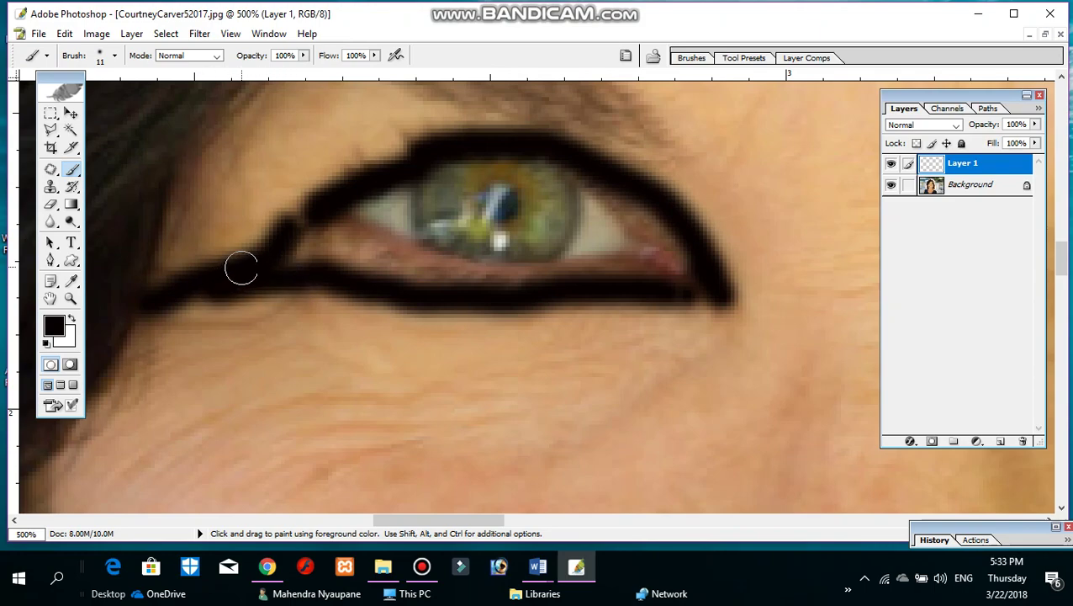
{"action": "mouse_move", "coordinate": [281, 229]}
{"action": "left_mouse_down"}
{"action": "mouse_move", "coordinate": [309, 197]}
{"action": "mouse_move", "coordinate": [395, 148]}
{"action": "left_mouse_up"}
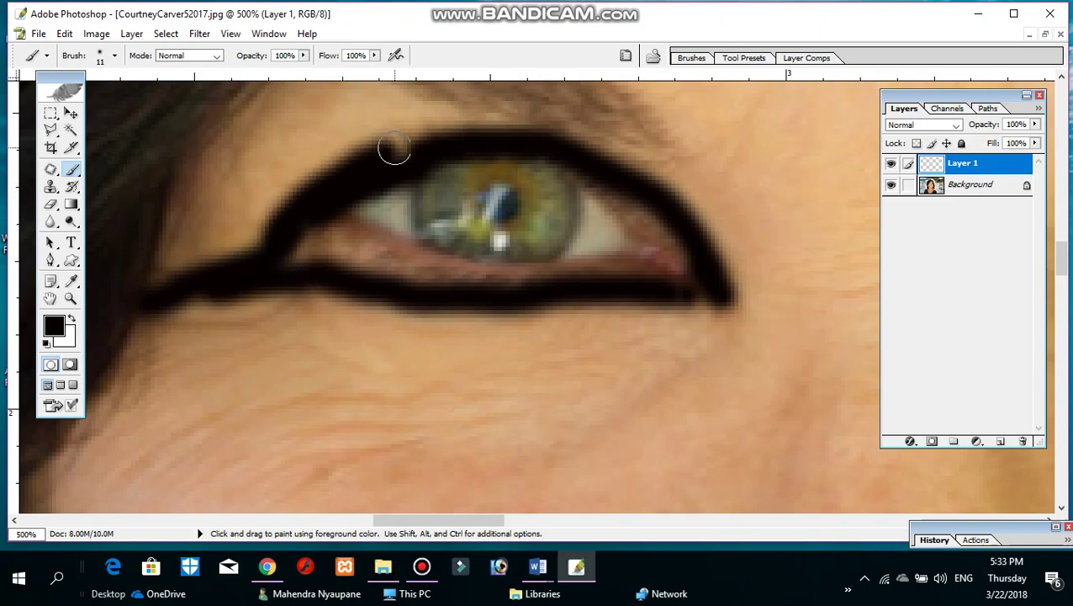
{"action": "left_click_drag", "start_coordinate": [580, 167], "coordinate": [431, 367]}
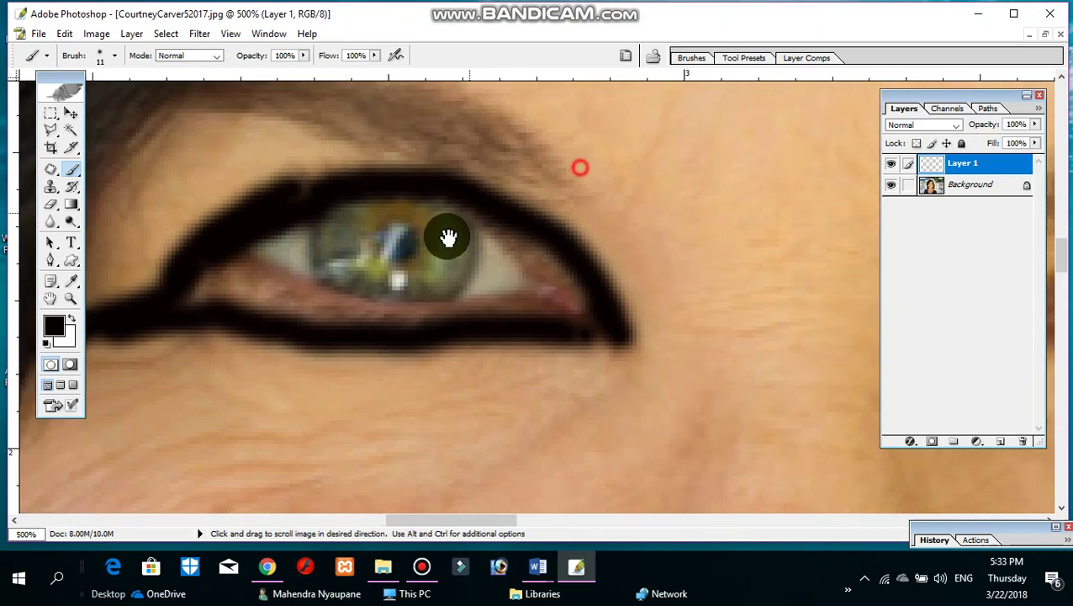
{"action": "mouse_move", "coordinate": [244, 336]}
{"action": "left_mouse_down"}
{"action": "mouse_move", "coordinate": [271, 321]}
{"action": "mouse_move", "coordinate": [390, 330]}
{"action": "mouse_move", "coordinate": [445, 349]}
{"action": "mouse_move", "coordinate": [496, 374]}
{"action": "mouse_move", "coordinate": [541, 444]}
{"action": "left_mouse_up"}
{"action": "left_click_drag", "start_coordinate": [567, 490], "coordinate": [577, 487]}
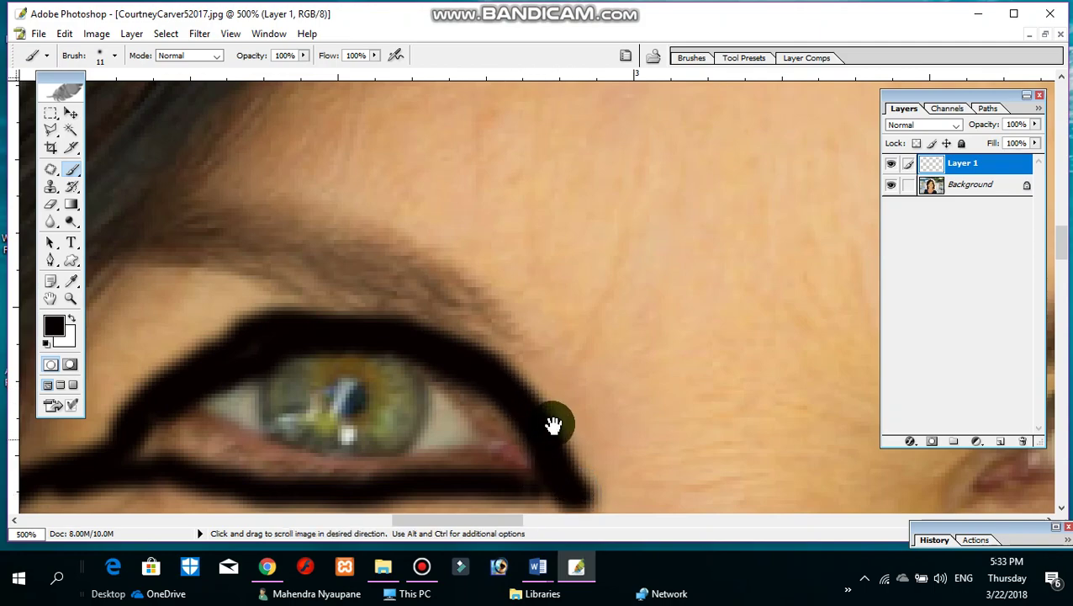
{"action": "mouse_move", "coordinate": [662, 323]}
{"action": "left_mouse_down"}
{"action": "mouse_move", "coordinate": [529, 258]}
{"action": "mouse_move", "coordinate": [503, 217]}
{"action": "left_mouse_up"}
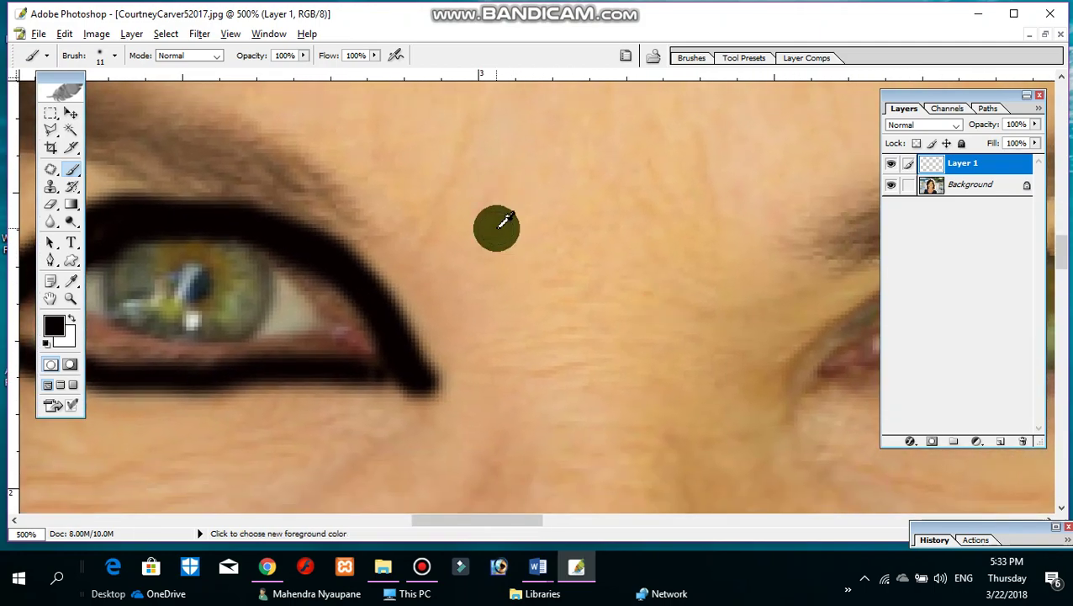
{"action": "left_click", "coordinate": [404, 228], "text": "alt"}
Zoom to 400% on the right eye and paint thick black liner along both lids.
{"action": "left_click", "coordinate": [465, 228], "text": "alt"}
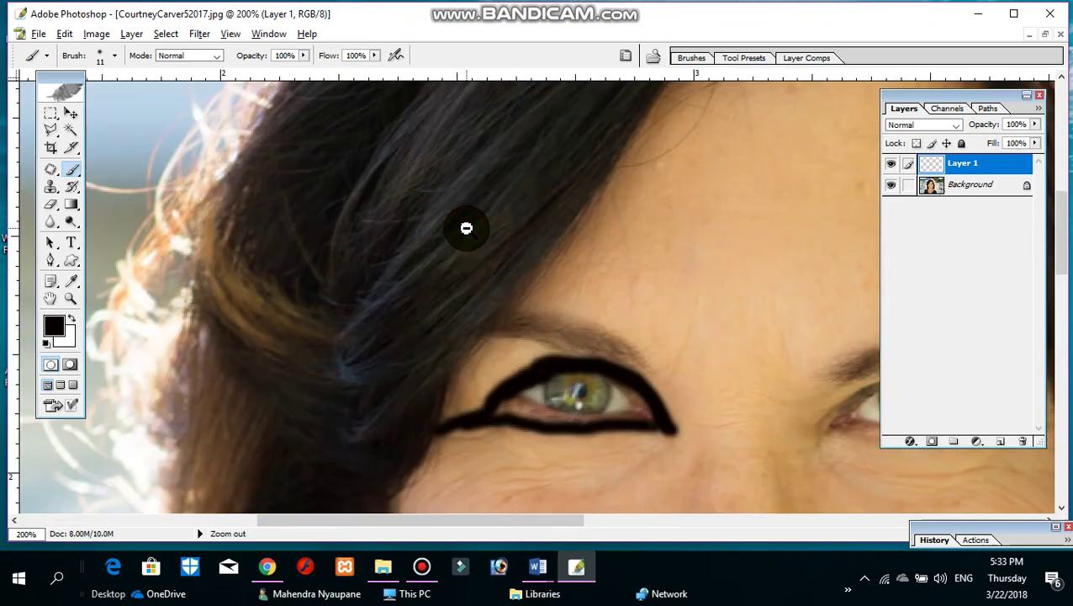
{"action": "left_click", "coordinate": [548, 254], "text": "alt"}
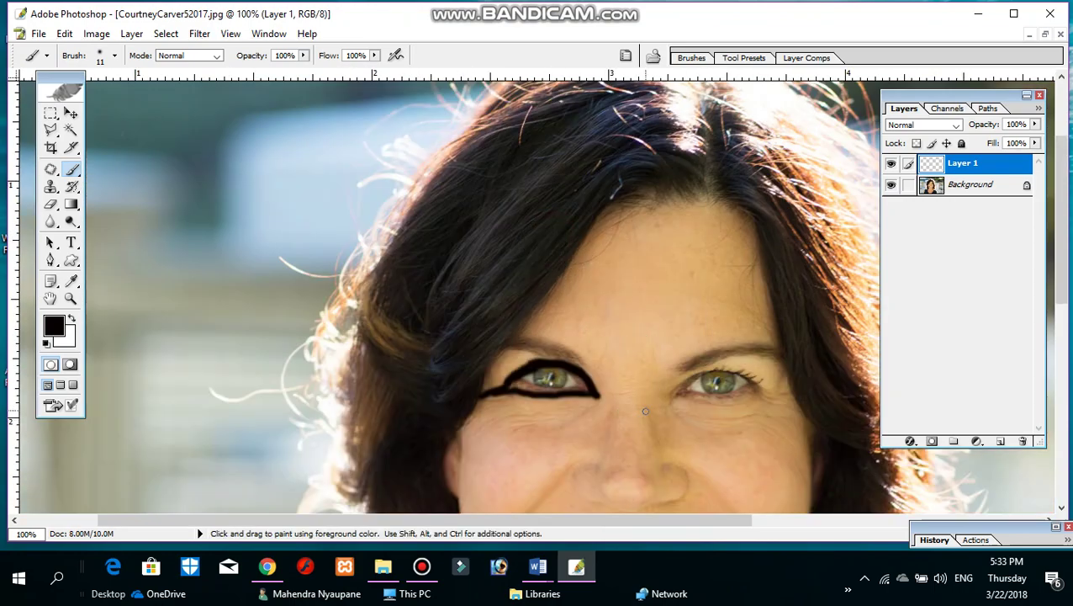
{"action": "left_click_drag", "start_coordinate": [676, 319], "coordinate": [582, 146]}
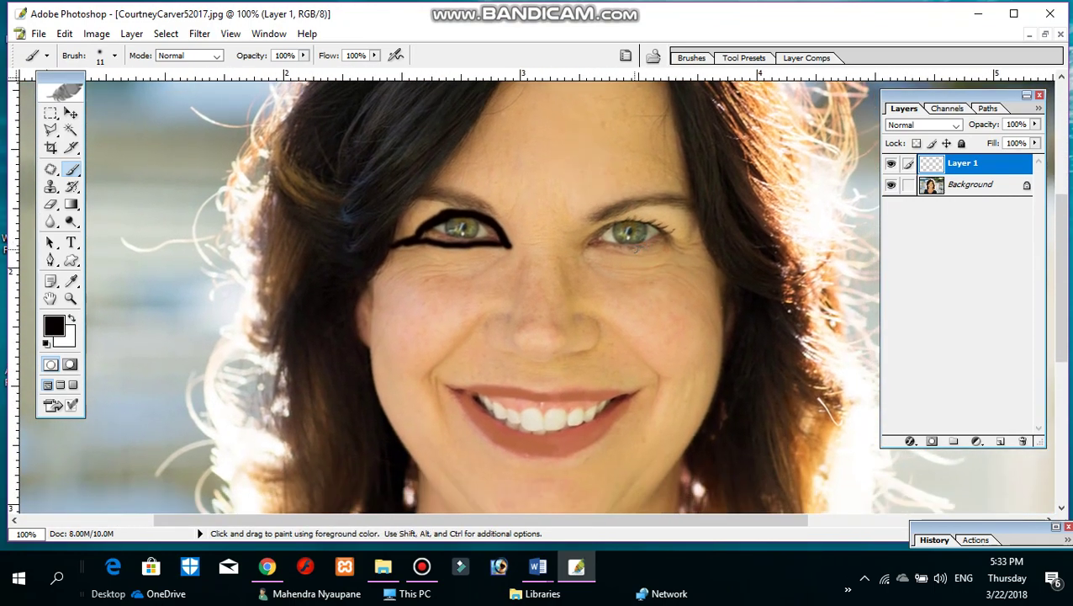
{"action": "left_click", "coordinate": [601, 244], "text": "ctrl"}
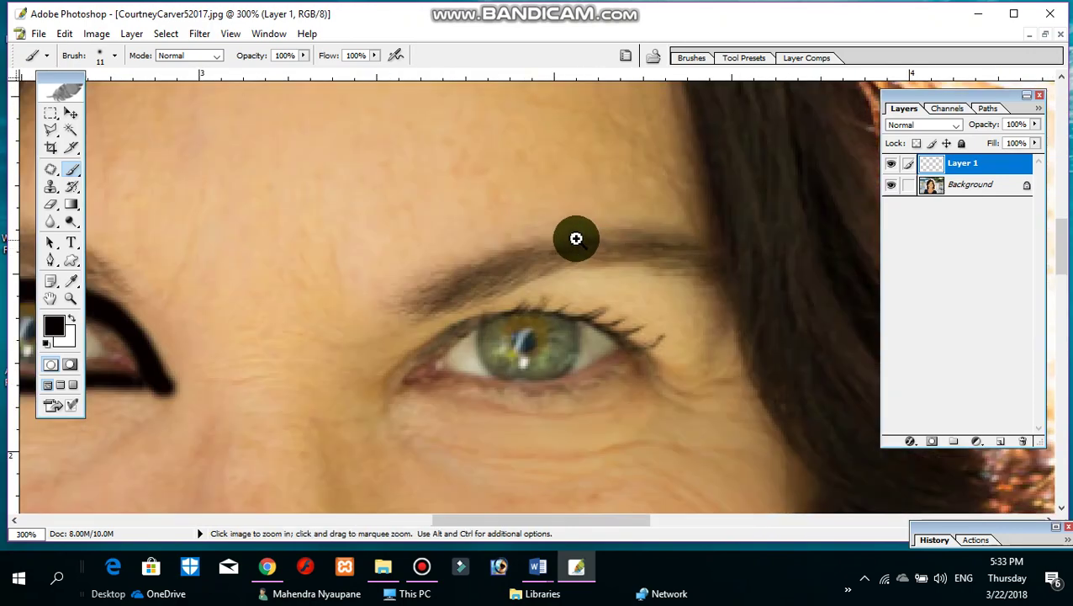
{"action": "left_click", "coordinate": [500, 275], "text": "ctrl"}
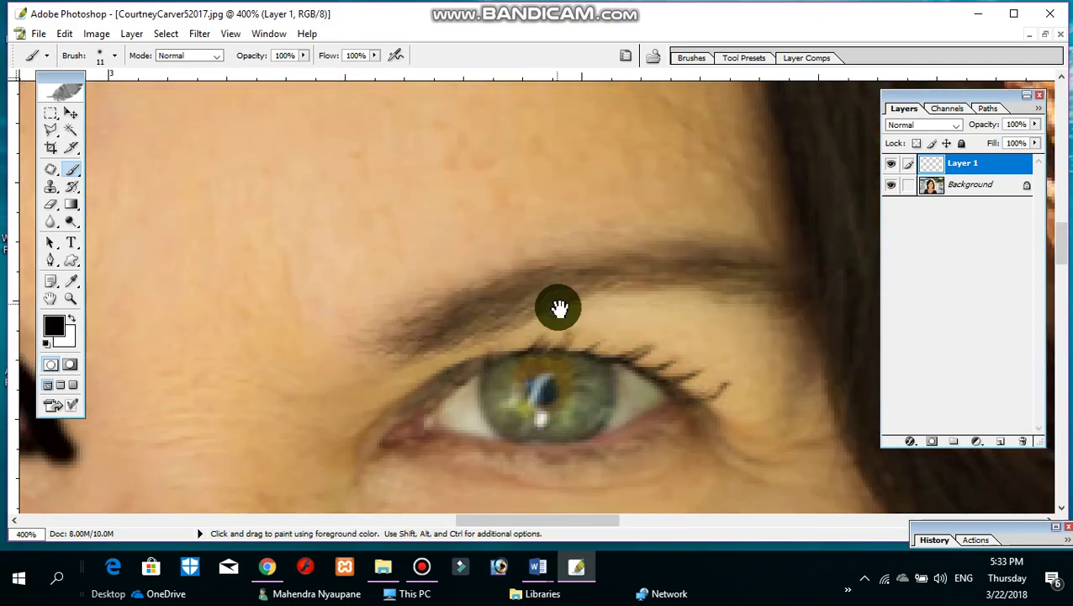
{"action": "left_click_drag", "start_coordinate": [557, 307], "coordinate": [469, 131]}
{"action": "mouse_move", "coordinate": [304, 298]}
{"action": "left_mouse_down"}
{"action": "mouse_move", "coordinate": [492, 294]}
{"action": "mouse_move", "coordinate": [613, 259]}
{"action": "left_mouse_up"}
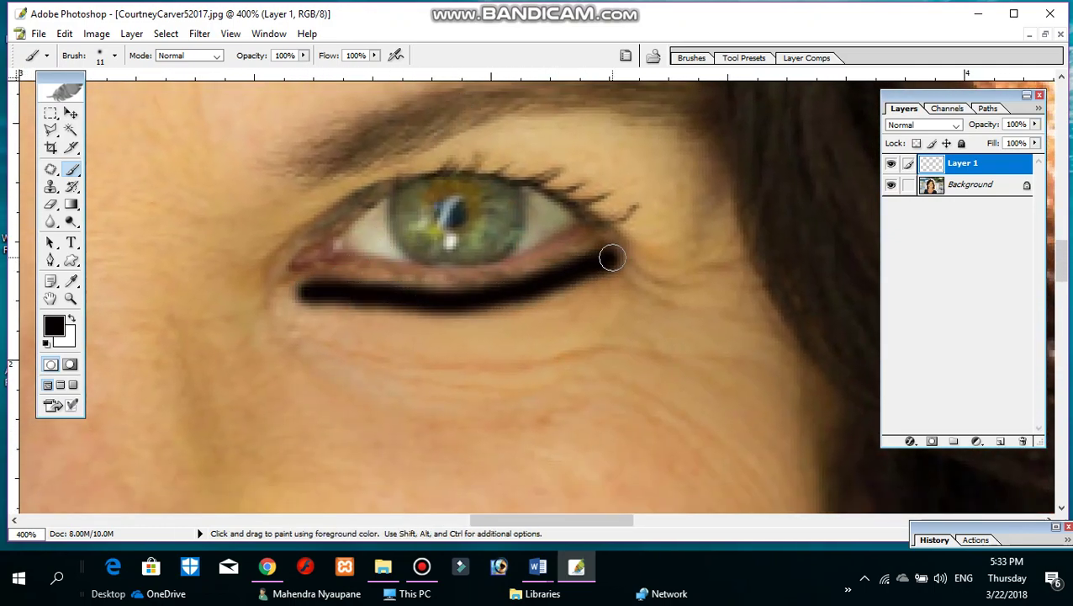
{"action": "mouse_move", "coordinate": [308, 214]}
{"action": "left_mouse_down"}
{"action": "mouse_move", "coordinate": [392, 168]}
{"action": "mouse_move", "coordinate": [541, 162]}
{"action": "mouse_move", "coordinate": [640, 231]}
{"action": "mouse_move", "coordinate": [716, 249]}
{"action": "mouse_move", "coordinate": [628, 264]}
{"action": "left_mouse_up"}
Join the right-eye liner at the inner corner and extend it outward into a wing.
{"action": "mouse_move", "coordinate": [321, 294]}
{"action": "left_mouse_down"}
{"action": "mouse_move", "coordinate": [292, 297]}
{"action": "mouse_move", "coordinate": [275, 256]}
{"action": "mouse_move", "coordinate": [287, 241]}
{"action": "left_mouse_up"}
{"action": "mouse_move", "coordinate": [234, 306]}
{"action": "left_mouse_down"}
{"action": "mouse_move", "coordinate": [376, 304]}
{"action": "mouse_move", "coordinate": [577, 280]}
{"action": "left_mouse_up"}
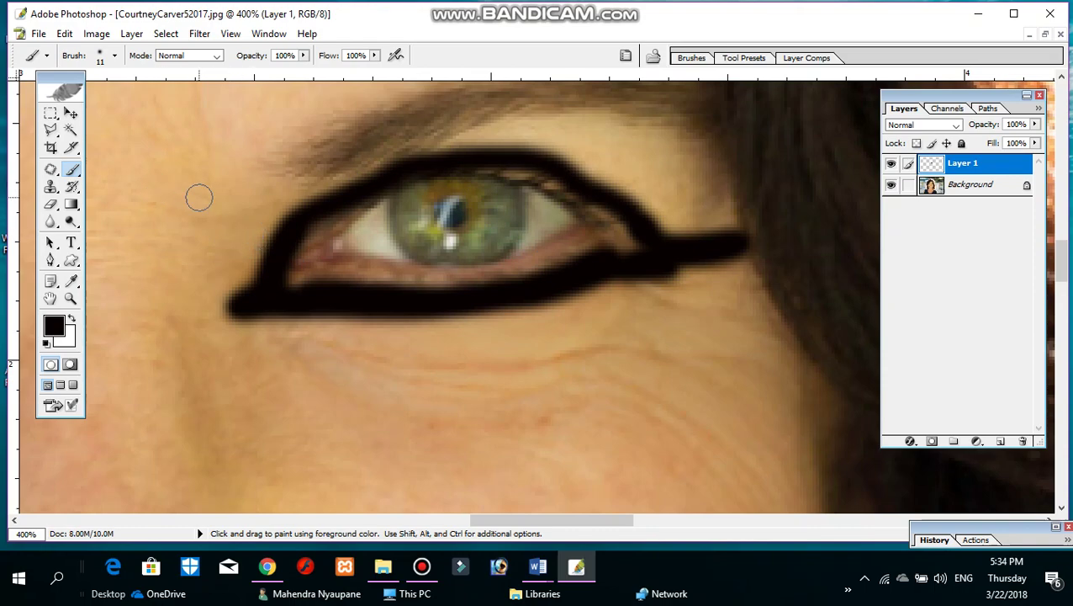
{"action": "key", "text": "ctrl+minus"}
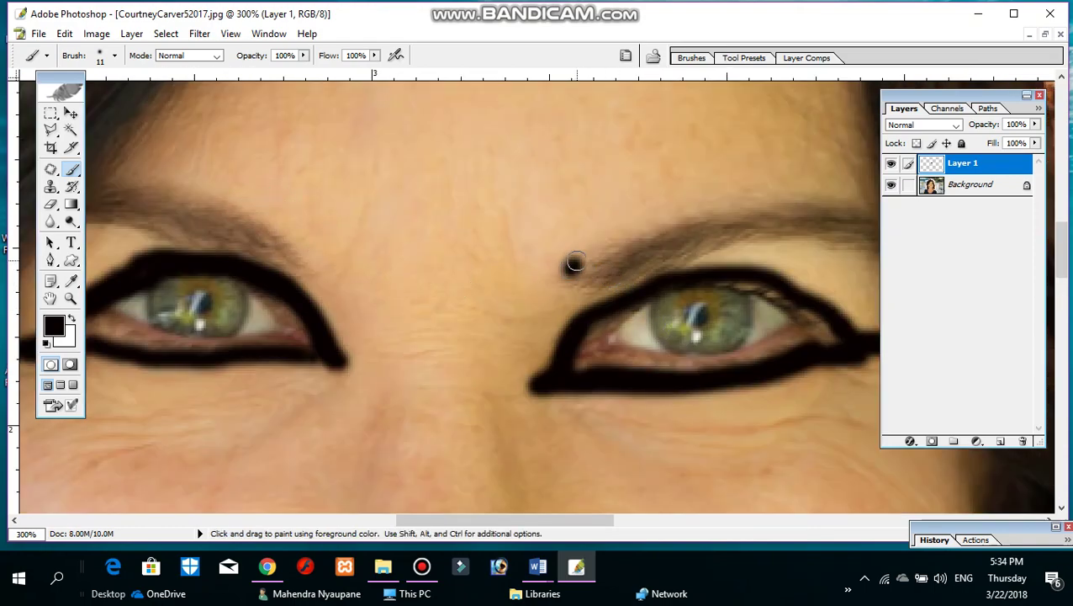
Paint thick black arched strokes over the right and left eyebrows.
{"action": "mouse_move", "coordinate": [603, 246]}
{"action": "left_mouse_down"}
{"action": "mouse_move", "coordinate": [740, 201]}
{"action": "mouse_move", "coordinate": [813, 193]}
{"action": "left_mouse_up"}
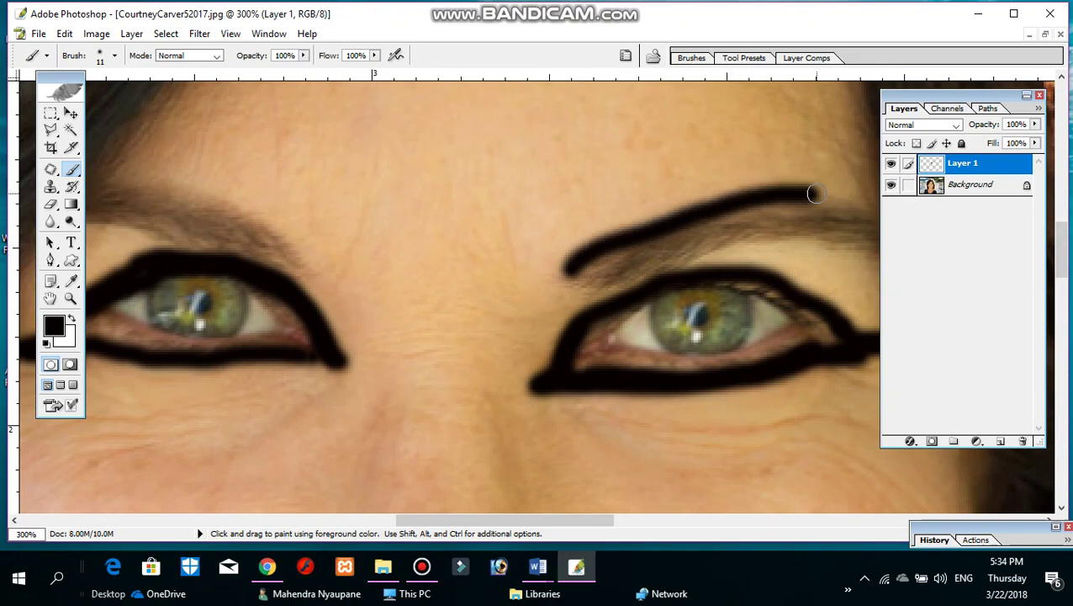
{"action": "left_click_drag", "start_coordinate": [740, 174], "coordinate": [479, 186]}
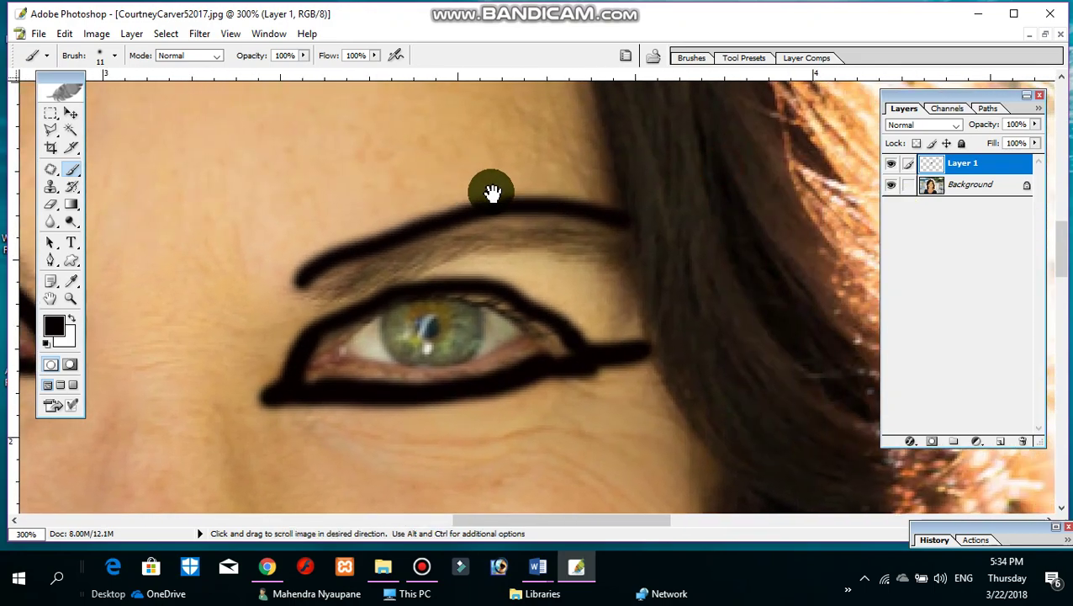
{"action": "left_click_drag", "start_coordinate": [319, 186], "coordinate": [628, 163]}
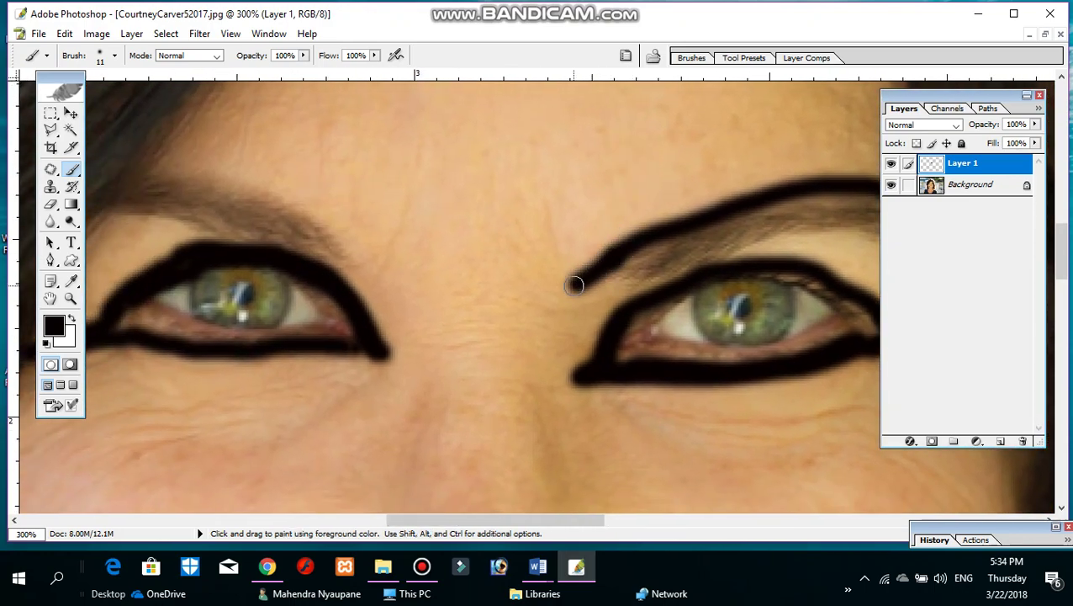
{"action": "left_click_drag", "start_coordinate": [418, 202], "coordinate": [692, 314]}
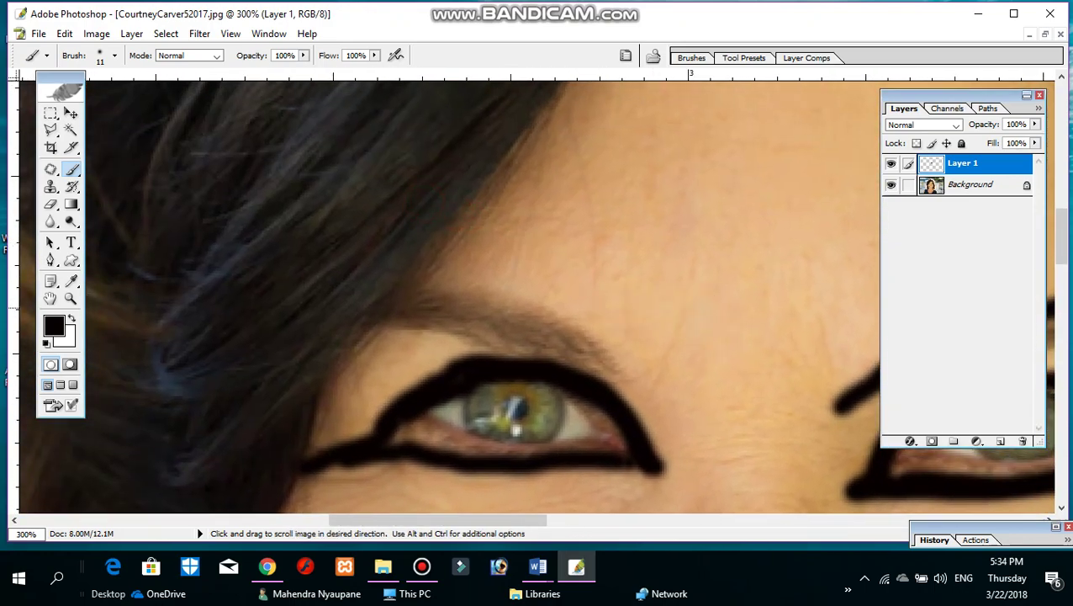
{"action": "mouse_move", "coordinate": [464, 278]}
{"action": "left_mouse_down"}
{"action": "mouse_move", "coordinate": [530, 290]}
{"action": "mouse_move", "coordinate": [579, 320]}
{"action": "left_mouse_up"}
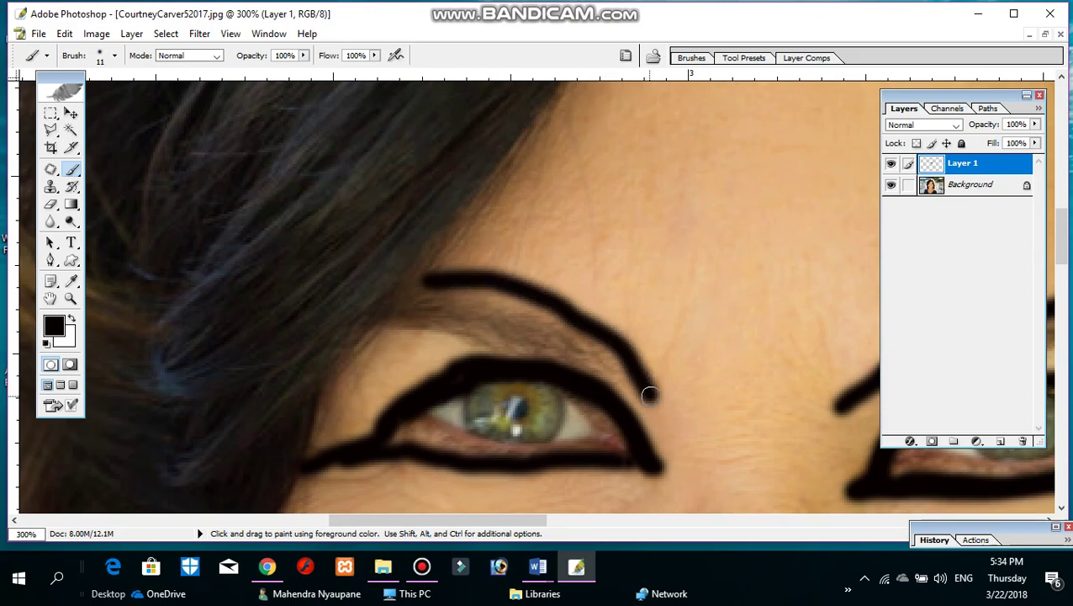
{"action": "left_click_drag", "start_coordinate": [695, 414], "coordinate": [582, 201]}
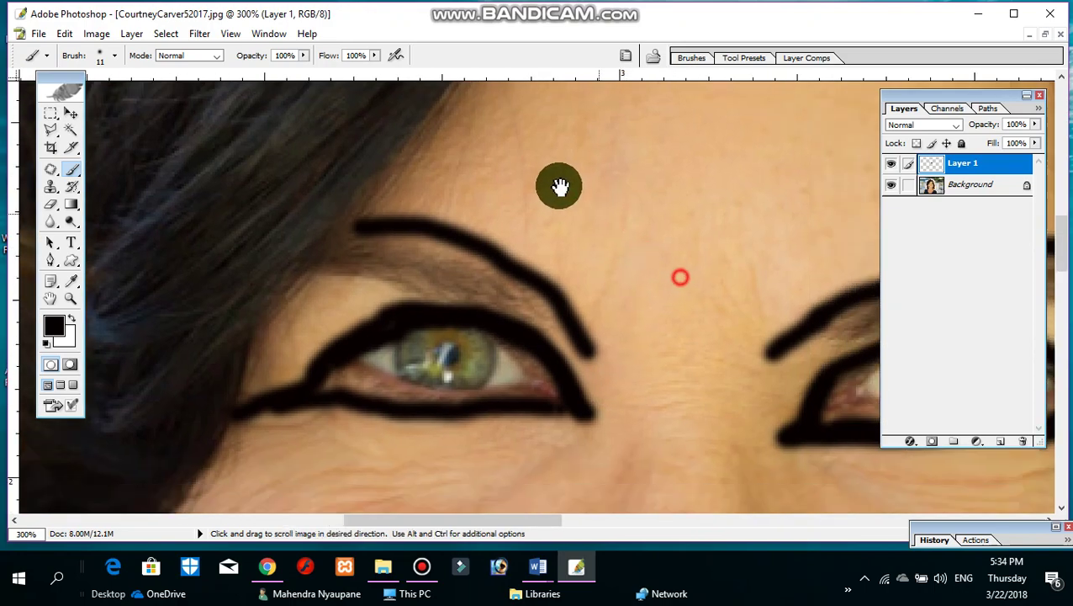
{"action": "left_click_drag", "start_coordinate": [627, 245], "coordinate": [616, 257]}
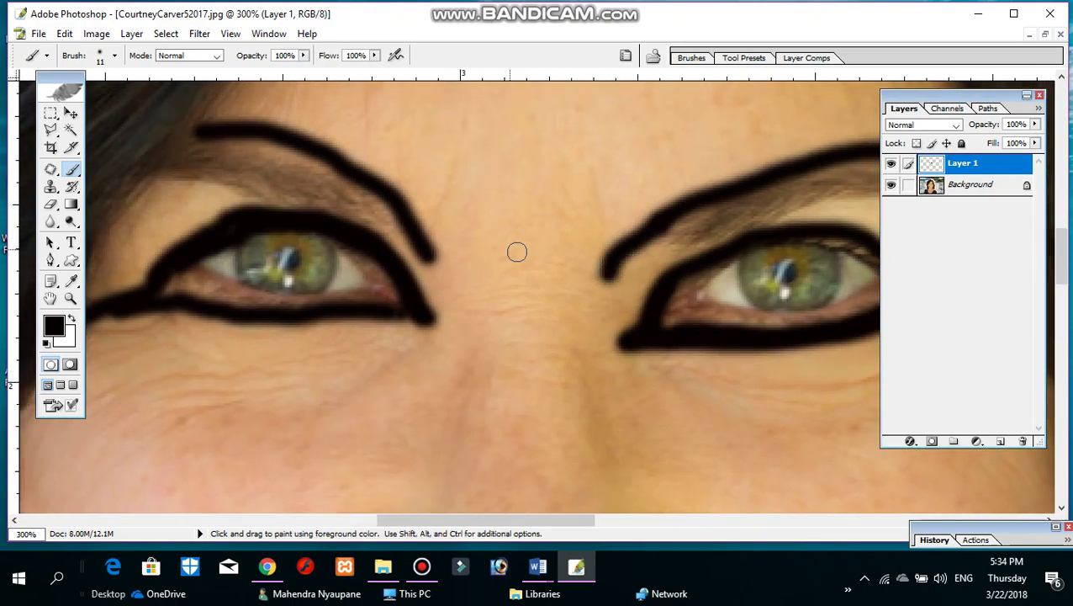
{"action": "left_click_drag", "start_coordinate": [544, 156], "coordinate": [578, 365]}
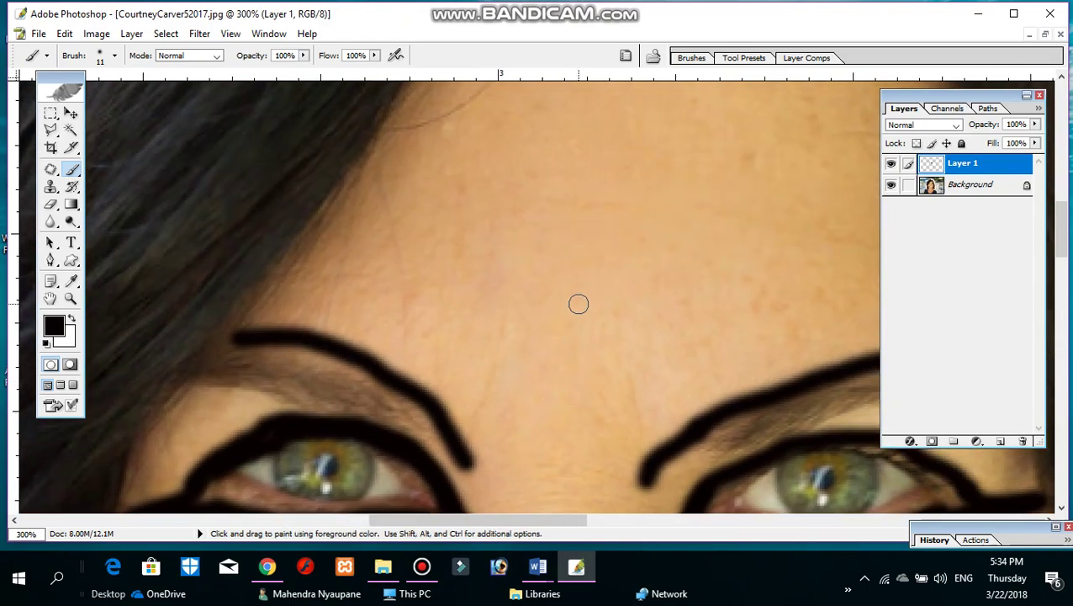
Set the foreground paint colour to brown 80370B.
{"action": "left_click", "coordinate": [55, 325]}
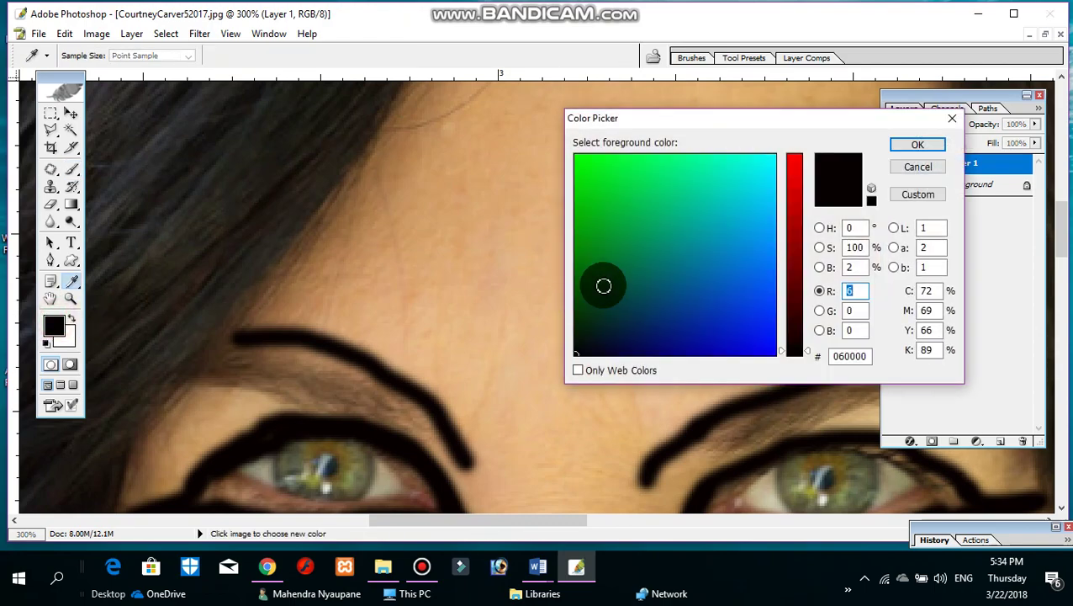
{"action": "left_click_drag", "start_coordinate": [588, 324], "coordinate": [583, 312]}
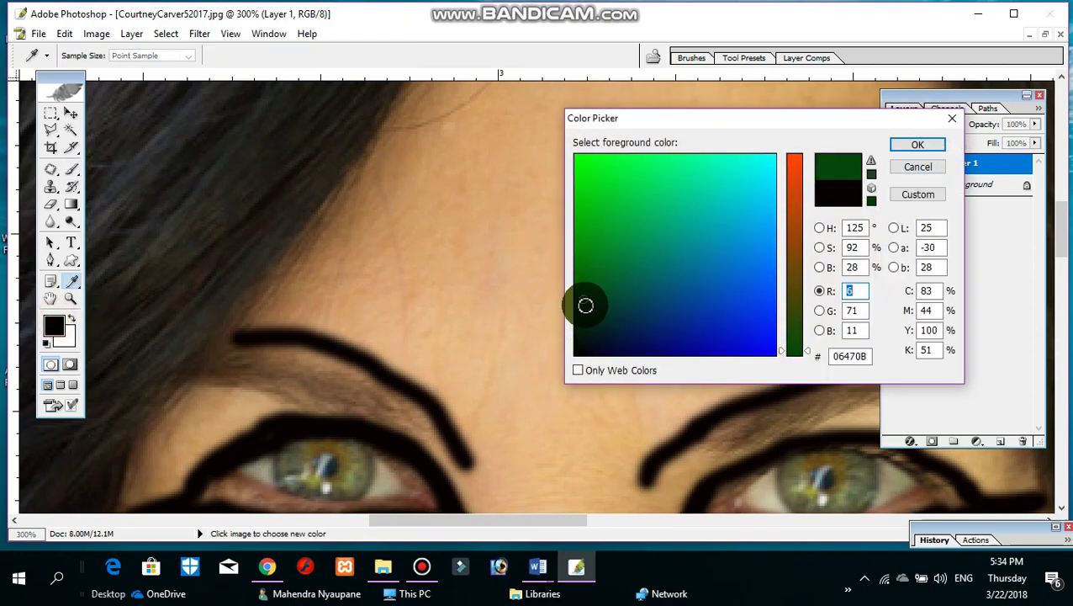
{"action": "left_click_drag", "start_coordinate": [791, 228], "coordinate": [808, 262]}
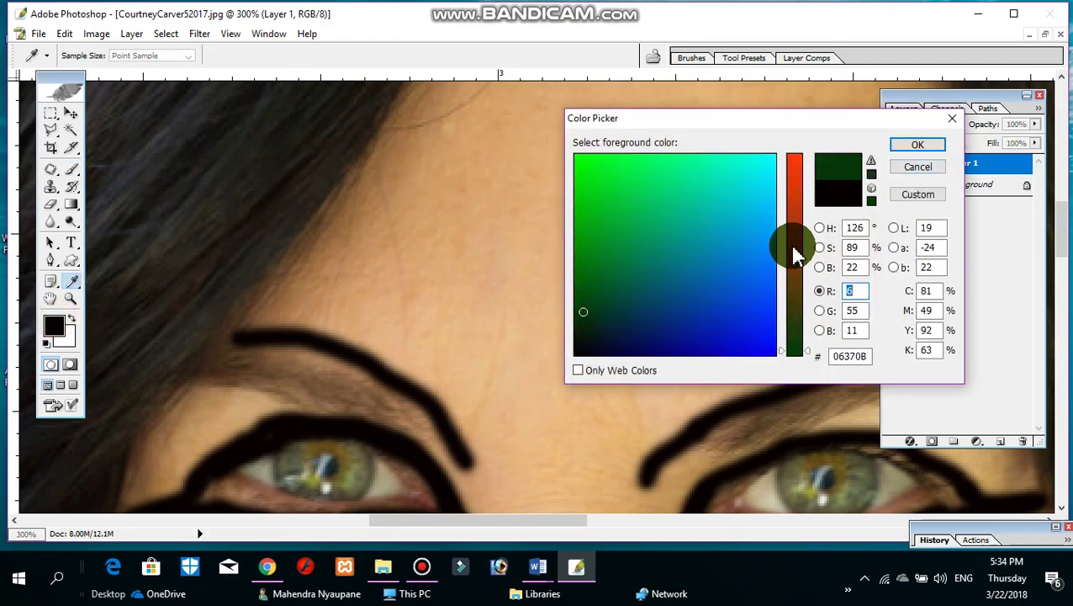
{"action": "left_click", "coordinate": [918, 144]}
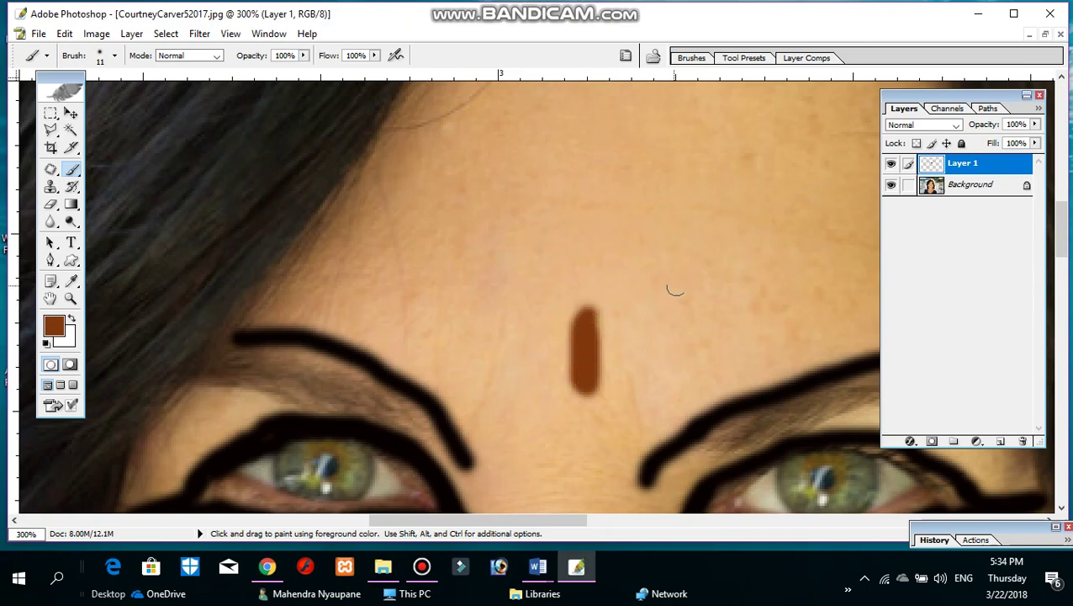
Zoom out to view the whole face with the brown forehead dot.
{"action": "scroll", "coordinate": [664, 286], "scroll_direction": "down", "scroll_amount": 3}
{"action": "scroll", "coordinate": [626, 274], "scroll_direction": "down", "scroll_amount": 4}
{"action": "scroll", "coordinate": [589, 267], "scroll_direction": "down", "scroll_amount": 2}
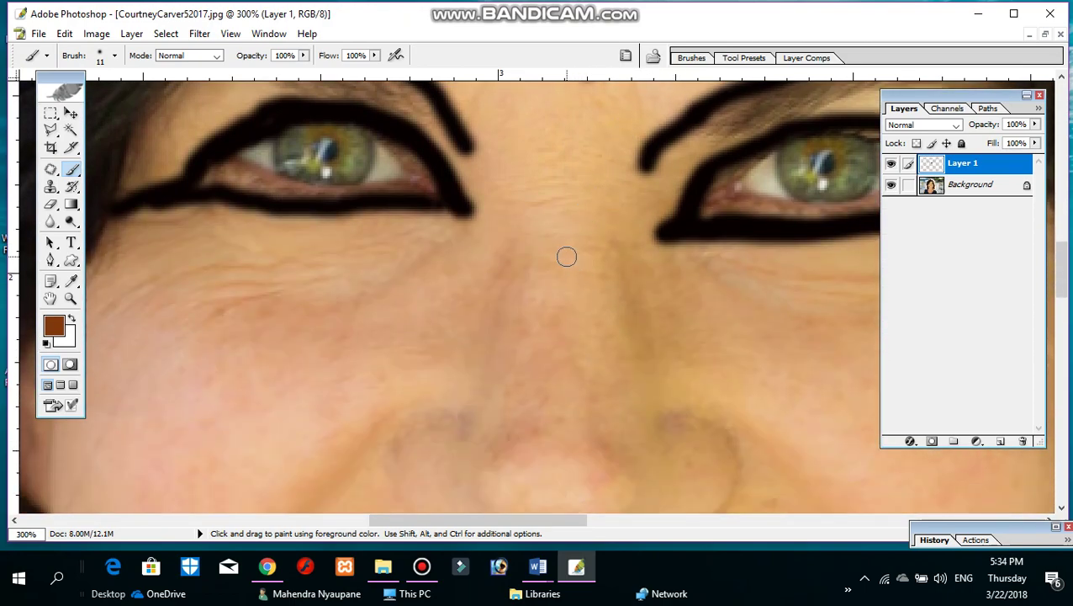
{"action": "left_click", "coordinate": [561, 232], "text": "ctrl+alt"}
{"action": "left_click", "coordinate": [559, 230], "text": "ctrl+alt"}
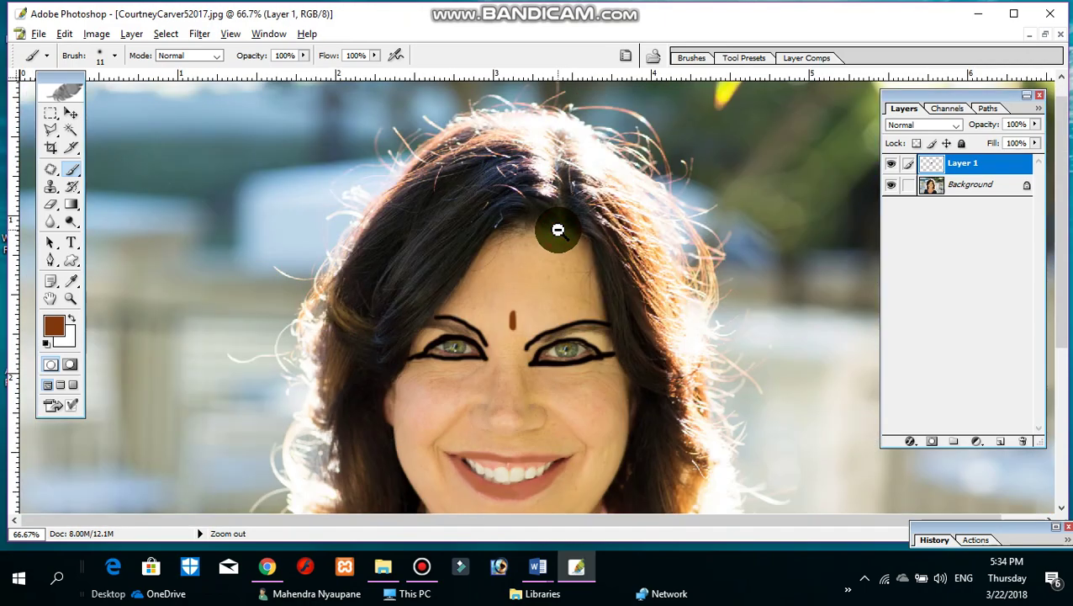
{"action": "left_click", "coordinate": [587, 215], "text": "ctrl+alt"}
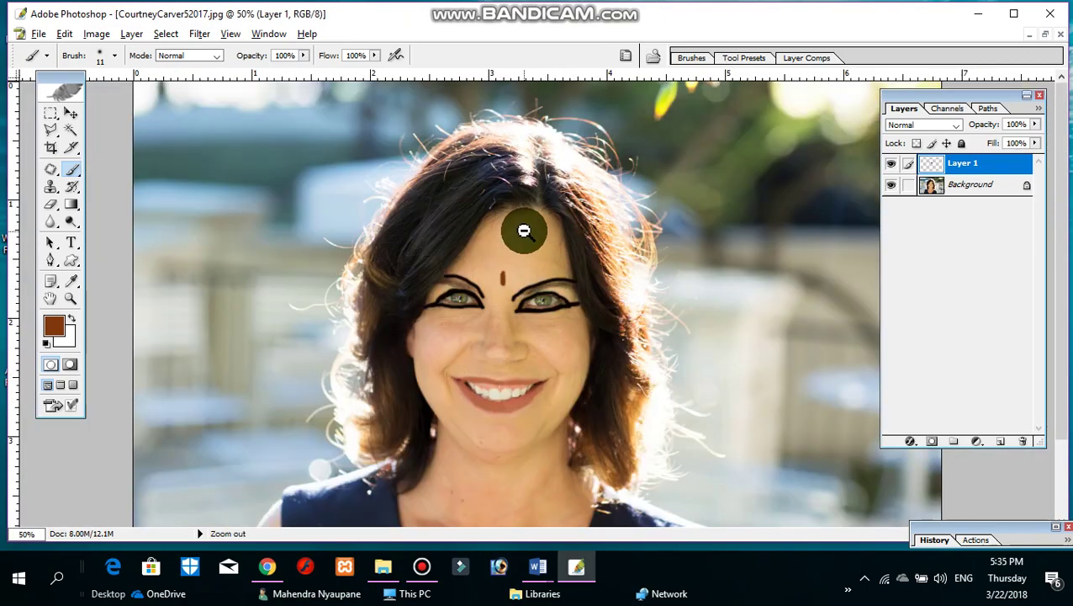
{"action": "left_click", "coordinate": [524, 231], "text": "ctrl+alt"}
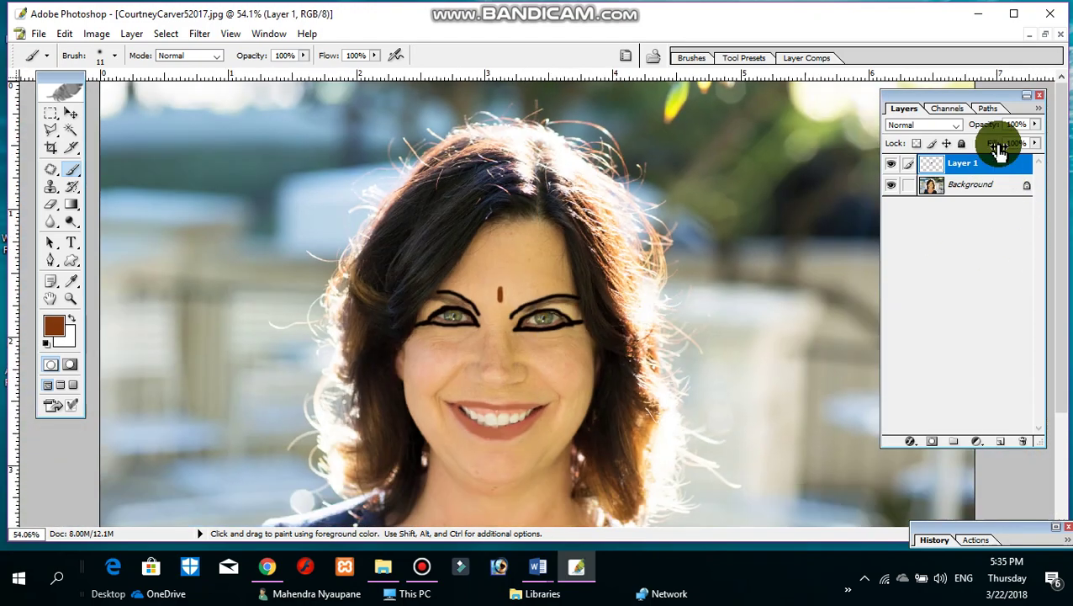
{"action": "mouse_move", "coordinate": [1034, 124]}
{"action": "left_mouse_down"}
{"action": "mouse_move", "coordinate": [1016, 144]}
{"action": "mouse_move", "coordinate": [1035, 139]}
{"action": "left_mouse_up"}
{"action": "left_click", "coordinate": [958, 156]}
{"action": "scroll", "coordinate": [456, 297], "scroll_direction": "down", "scroll_amount": 1}
{"action": "scroll", "coordinate": [456, 297], "scroll_direction": "down", "scroll_amount": 2}
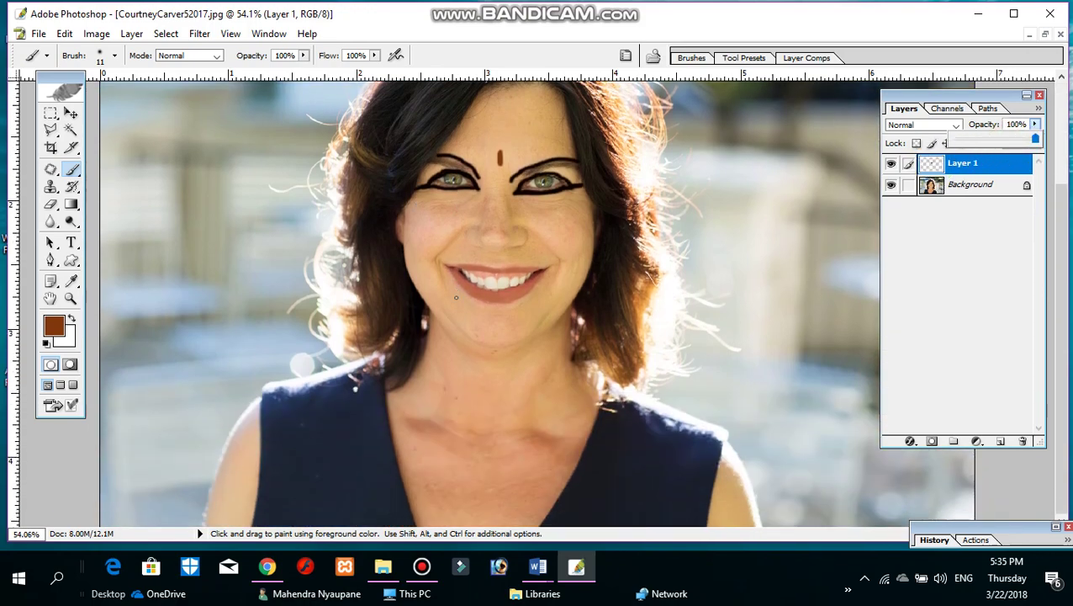
{"action": "scroll", "coordinate": [471, 286], "scroll_direction": "up", "scroll_amount": 2}
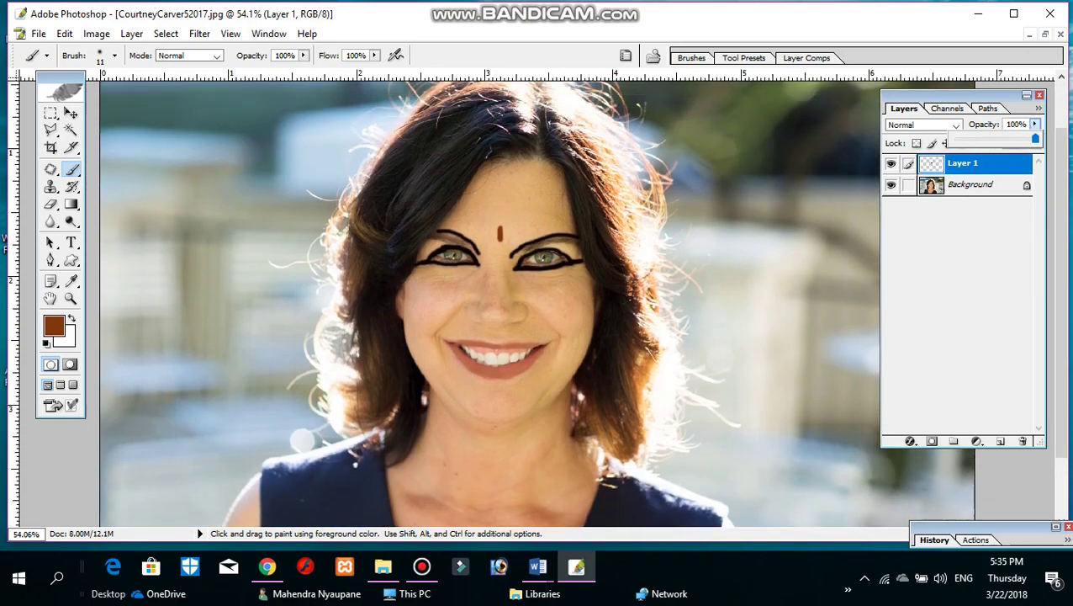